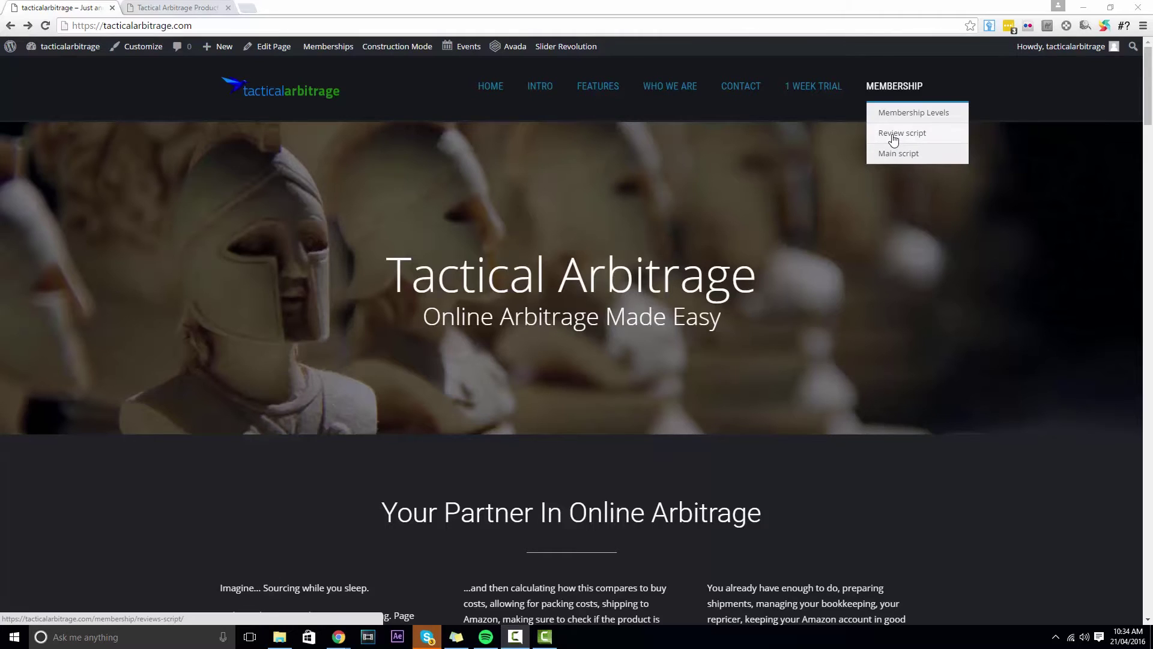
Open the membership's main script and choose target.com as the website to explore in Product Search.
{"action": "left_click", "coordinate": [914, 157]}
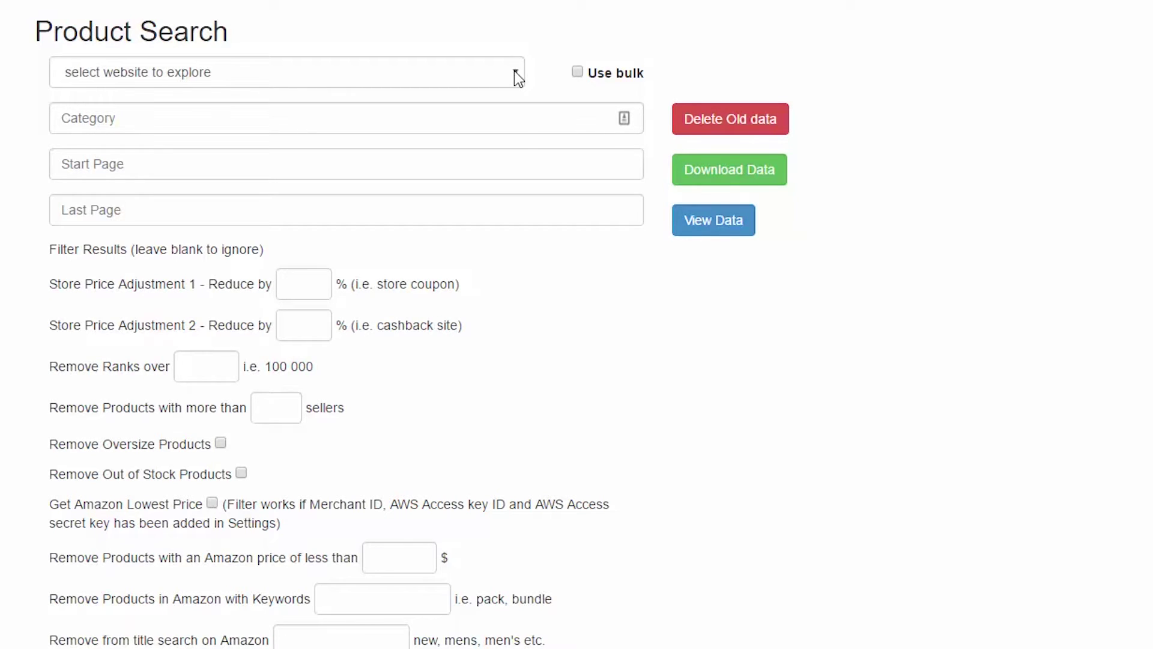
{"action": "left_click", "coordinate": [515, 72]}
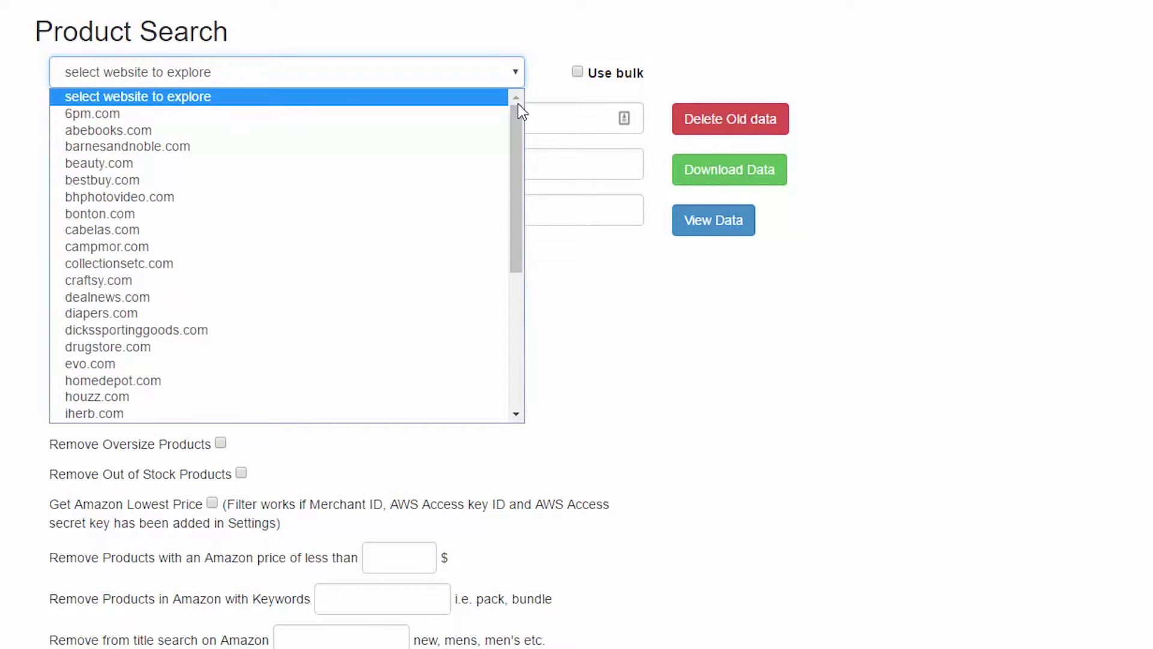
{"action": "scroll", "coordinate": [525, 132], "scroll_direction": "down", "scroll_amount": 1}
{"action": "left_click_drag", "start_coordinate": [526, 146], "coordinate": [523, 275]}
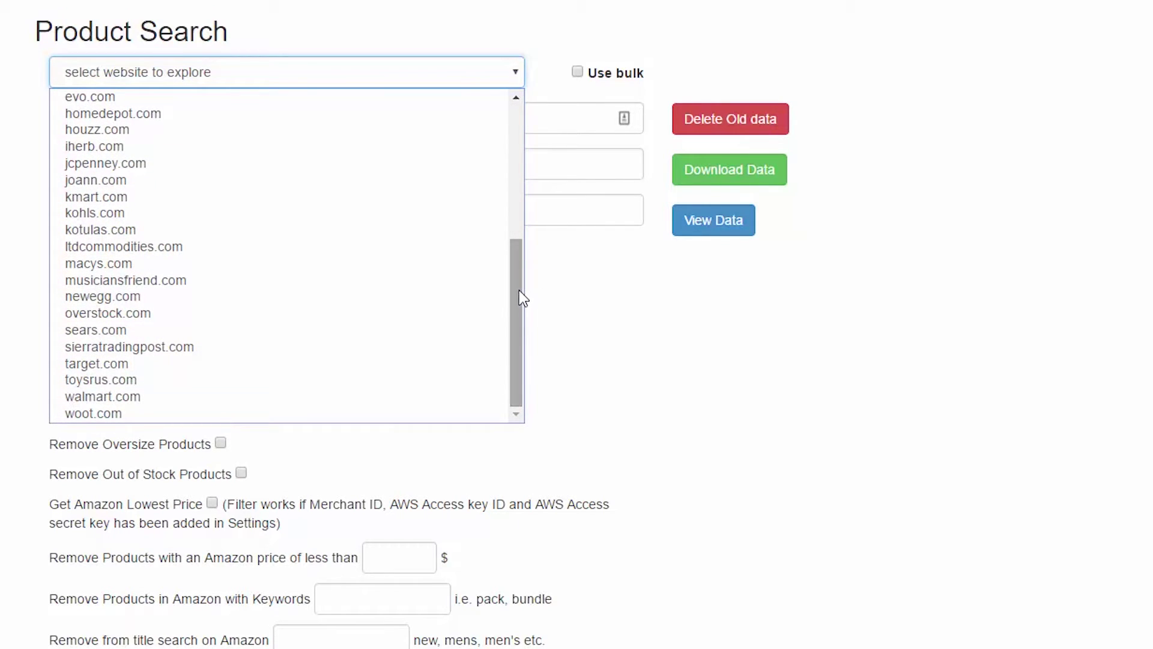
{"action": "left_click", "coordinate": [523, 297]}
{"action": "left_click_drag", "start_coordinate": [518, 289], "coordinate": [518, 141]}
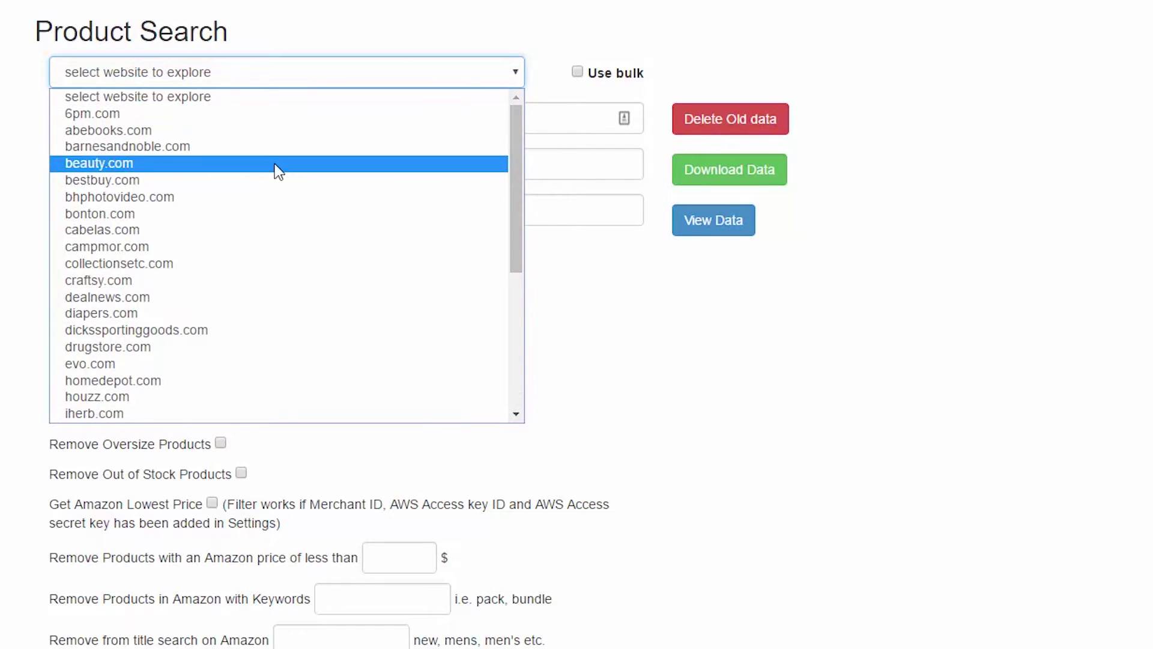
{"action": "scroll", "coordinate": [273, 165], "scroll_direction": "down", "scroll_amount": 5}
{"action": "left_click", "coordinate": [161, 362]}
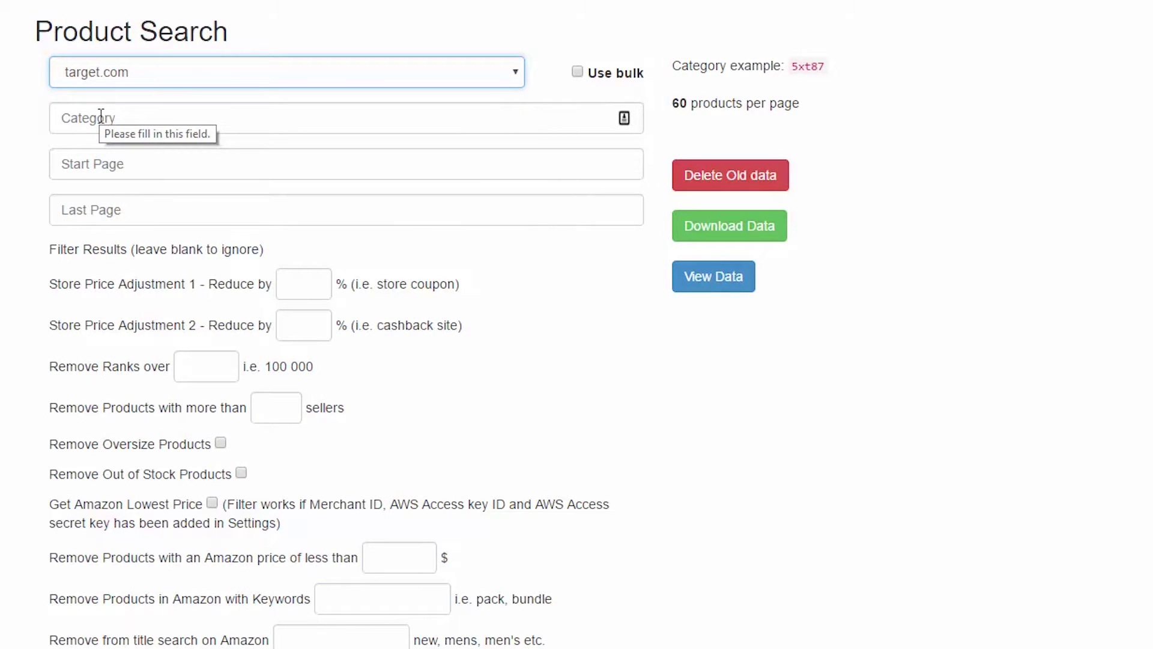
Check the category examples for drugstore.com and bestbuy.com, and reselect target.com as the website to explore.
{"action": "left_click", "coordinate": [165, 81]}
{"action": "left_click", "coordinate": [164, 131]}
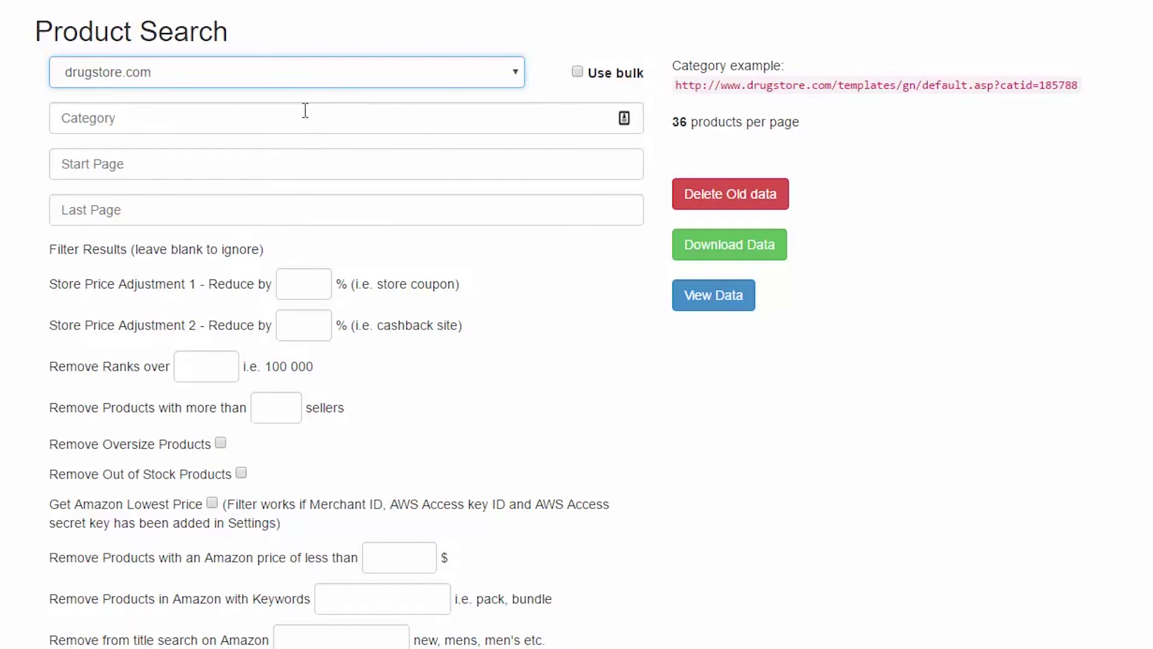
{"action": "left_click", "coordinate": [304, 77]}
{"action": "left_click", "coordinate": [269, 181]}
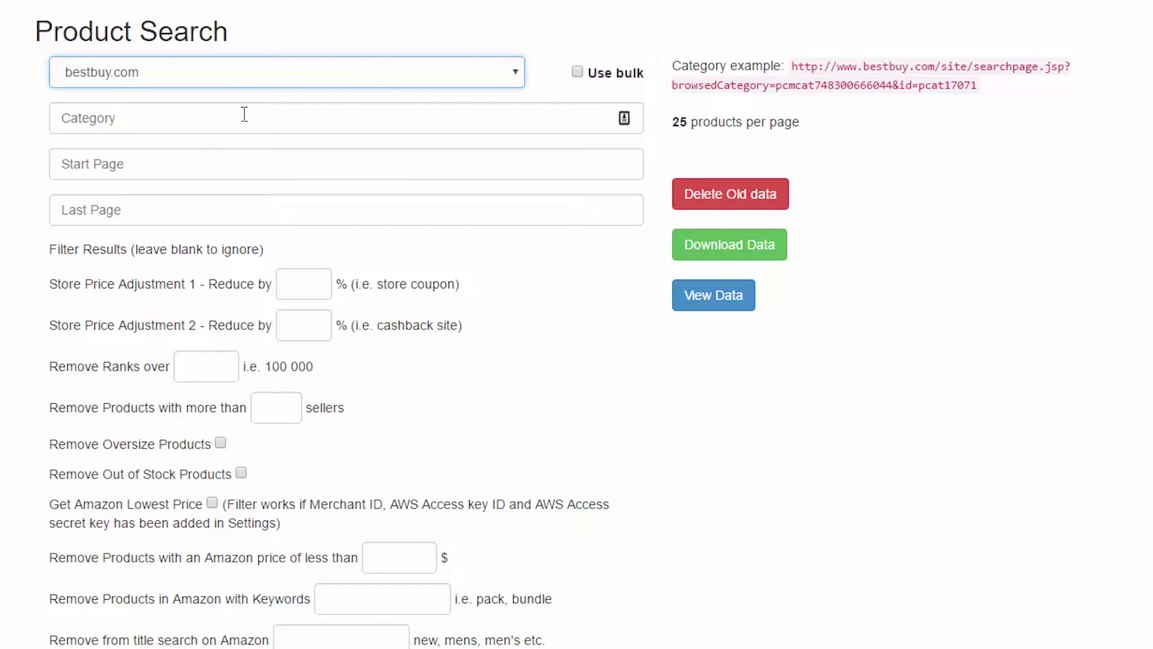
{"action": "left_click", "coordinate": [231, 77]}
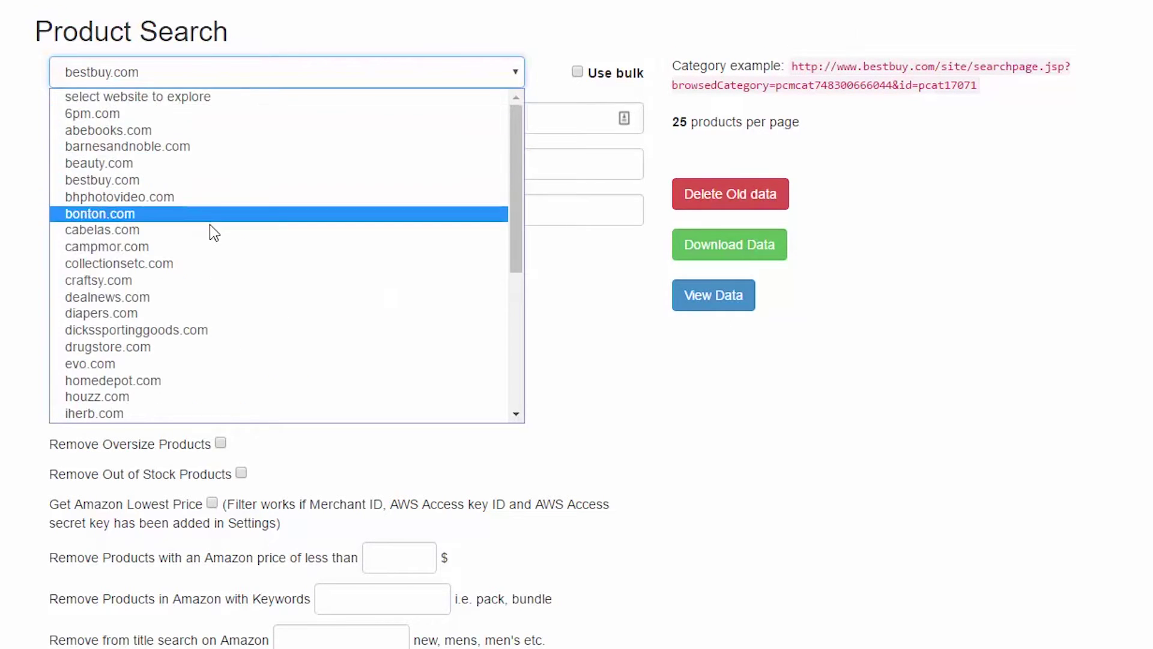
{"action": "scroll", "coordinate": [207, 240], "scroll_direction": "down", "scroll_amount": 5}
{"action": "left_click", "coordinate": [196, 363]}
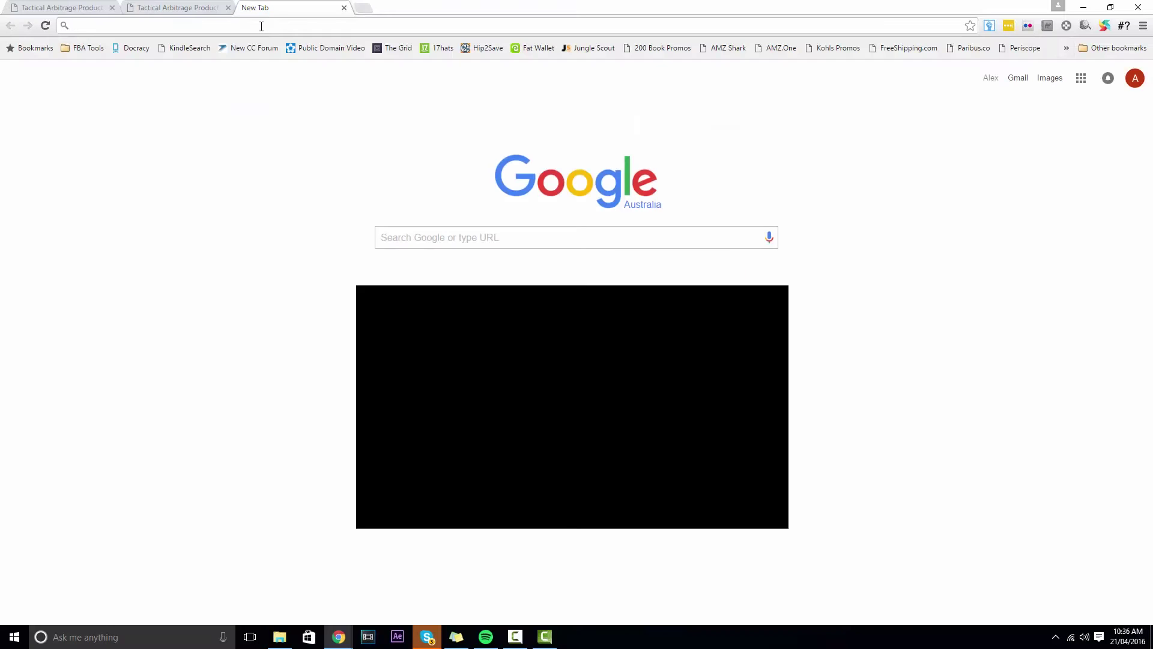
Open target.com in a new browser tab and go to its baby toys category.
{"action": "type", "text": "target"}
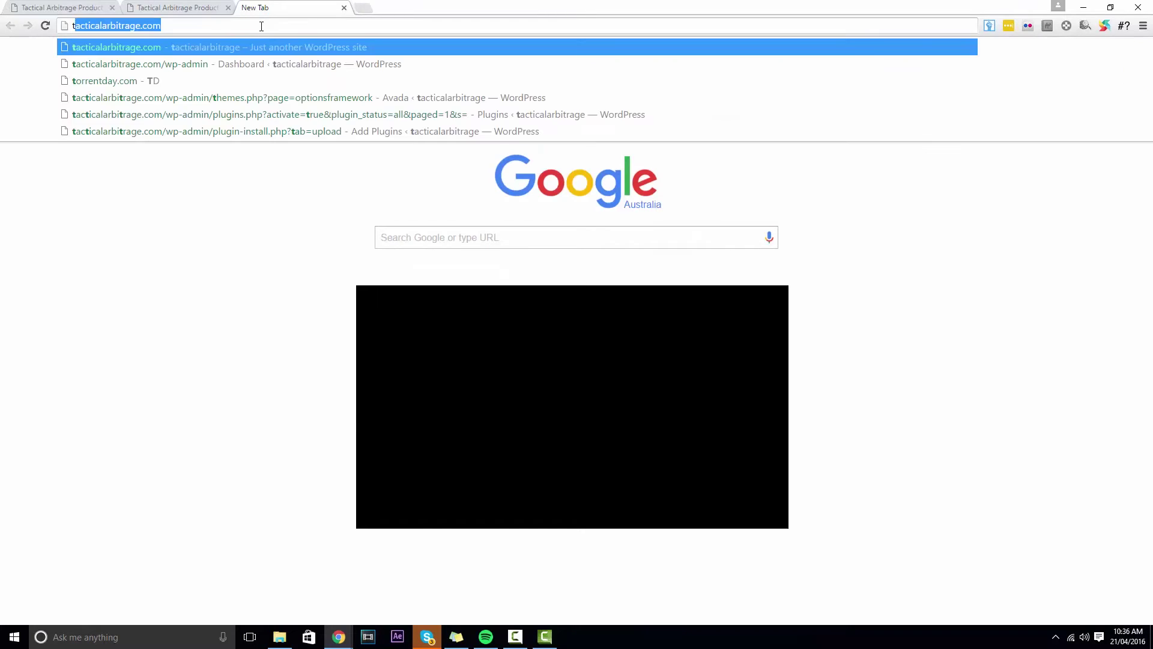
{"action": "type", "text": ".com"}
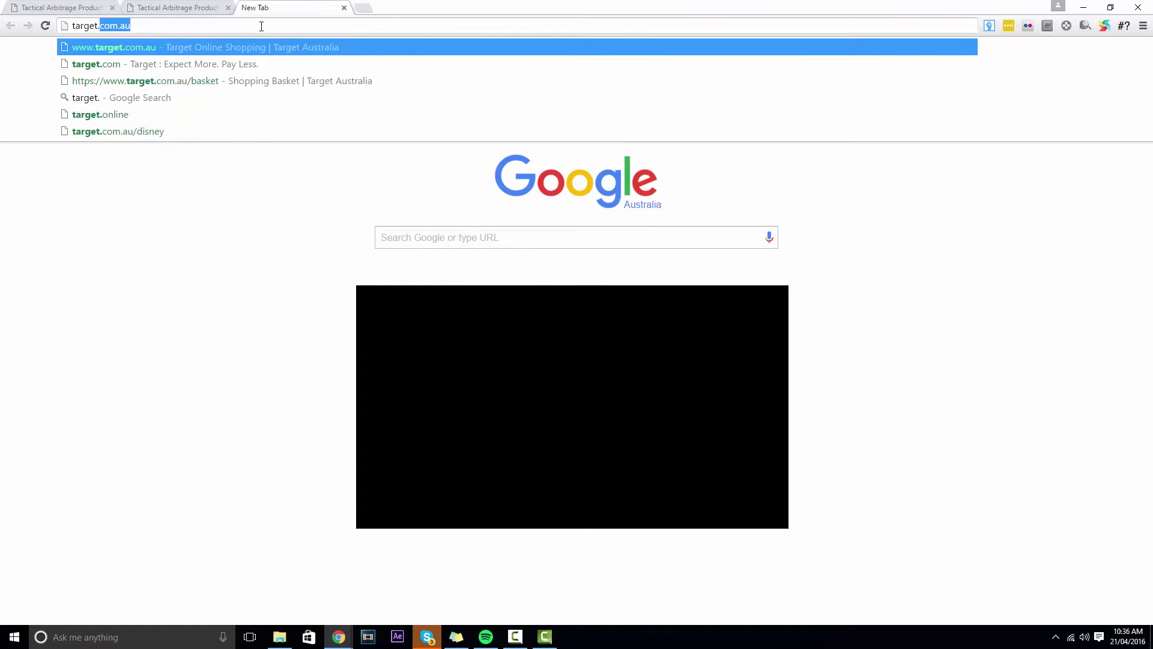
{"action": "key", "text": "Return"}
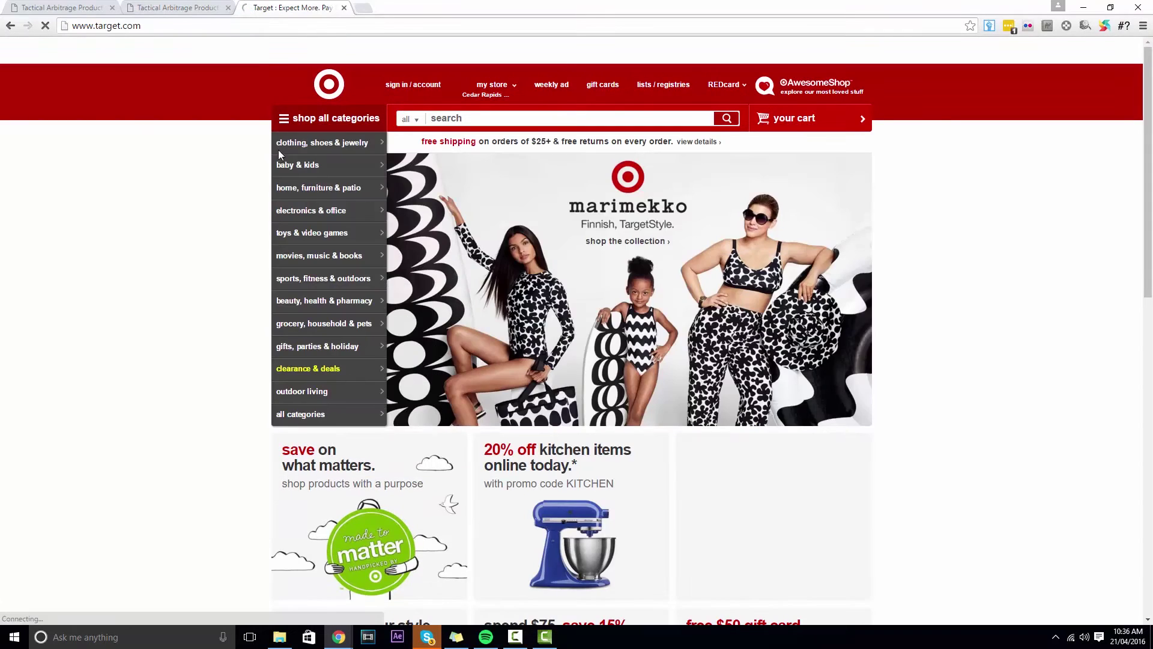
{"action": "mouse_move", "coordinate": [296, 168]}
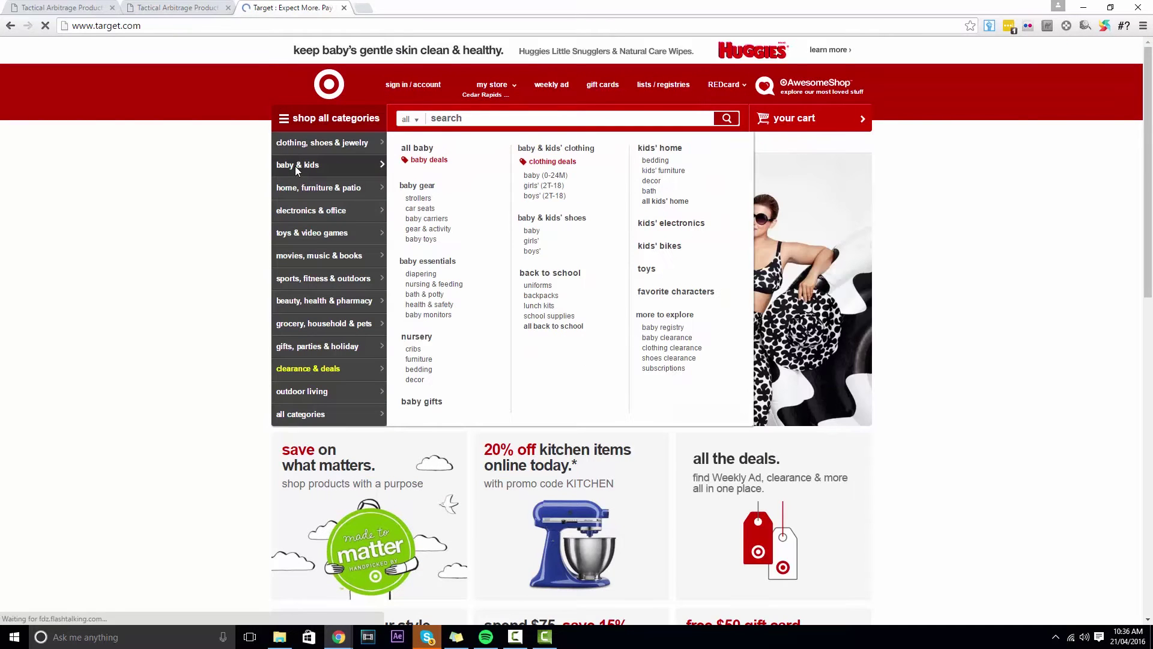
{"action": "left_click", "coordinate": [422, 240]}
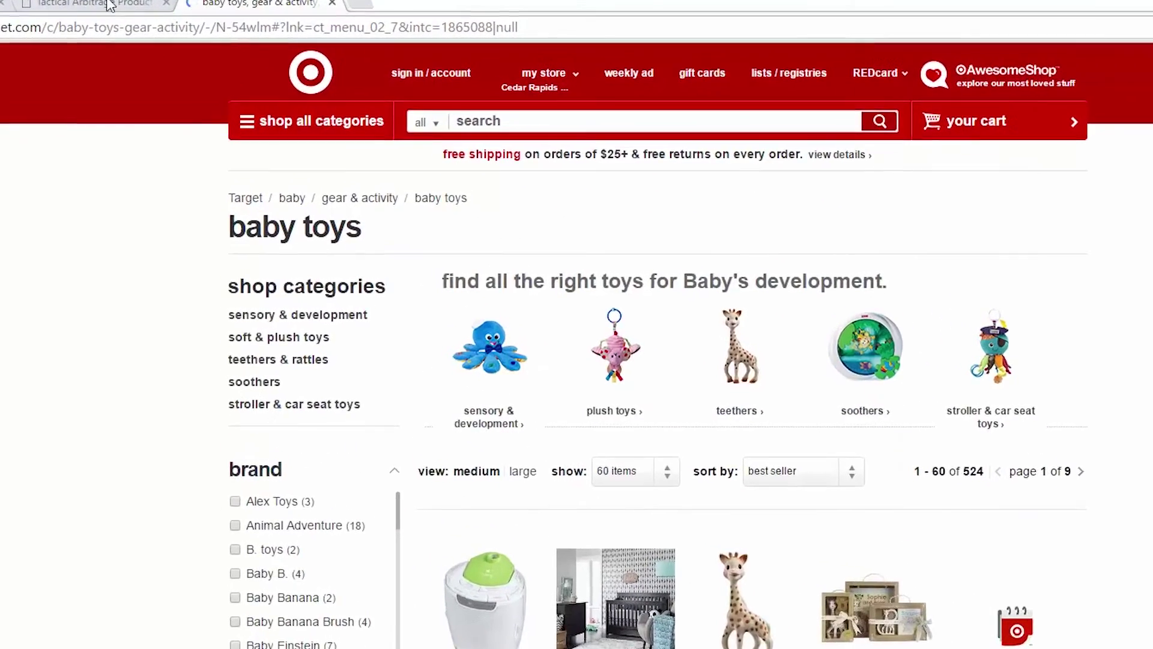
Copy the category code 54wlm from the baby toys page address and enter it as the Product Search category.
{"action": "left_click", "coordinate": [17, 5]}
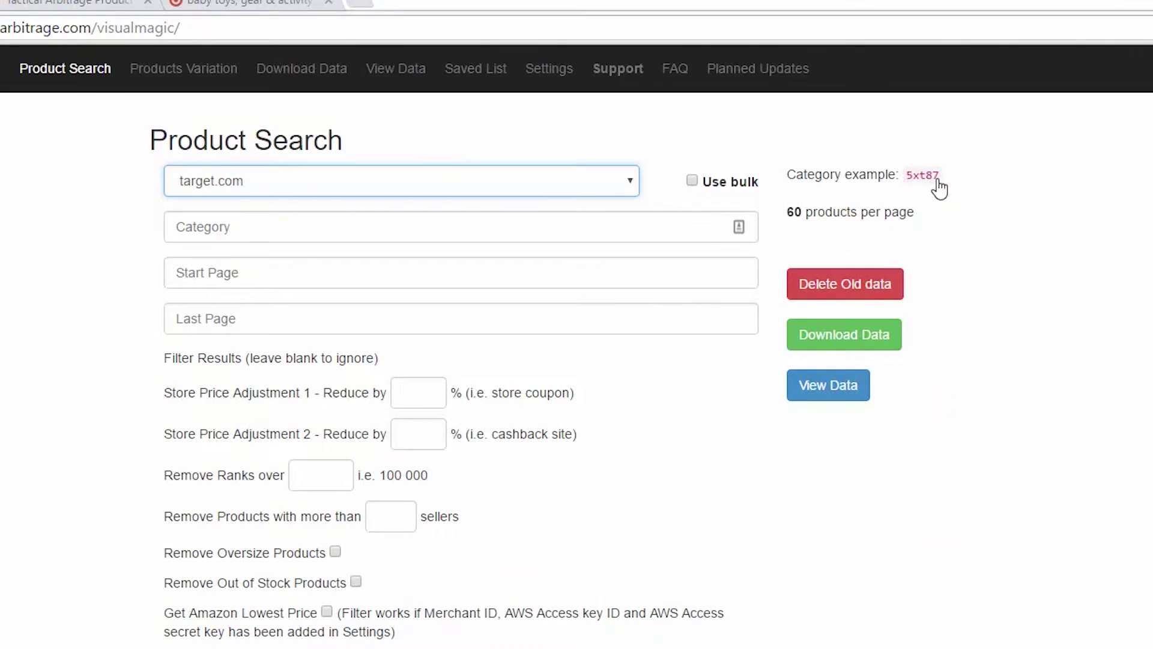
{"action": "left_click", "coordinate": [250, 4]}
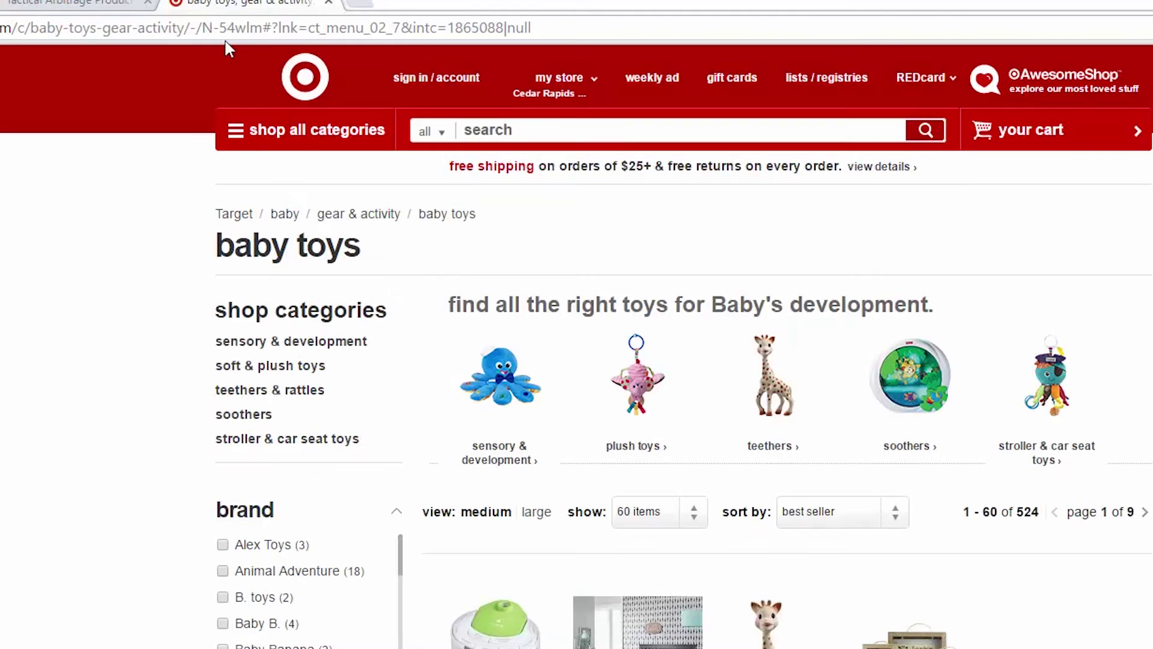
{"action": "left_click_drag", "start_coordinate": [221, 31], "coordinate": [260, 31]}
{"action": "key", "text": "ctrl+c"}
{"action": "key", "text": "ctrl+shift+Tab"}
{"action": "left_click", "coordinate": [207, 223]}
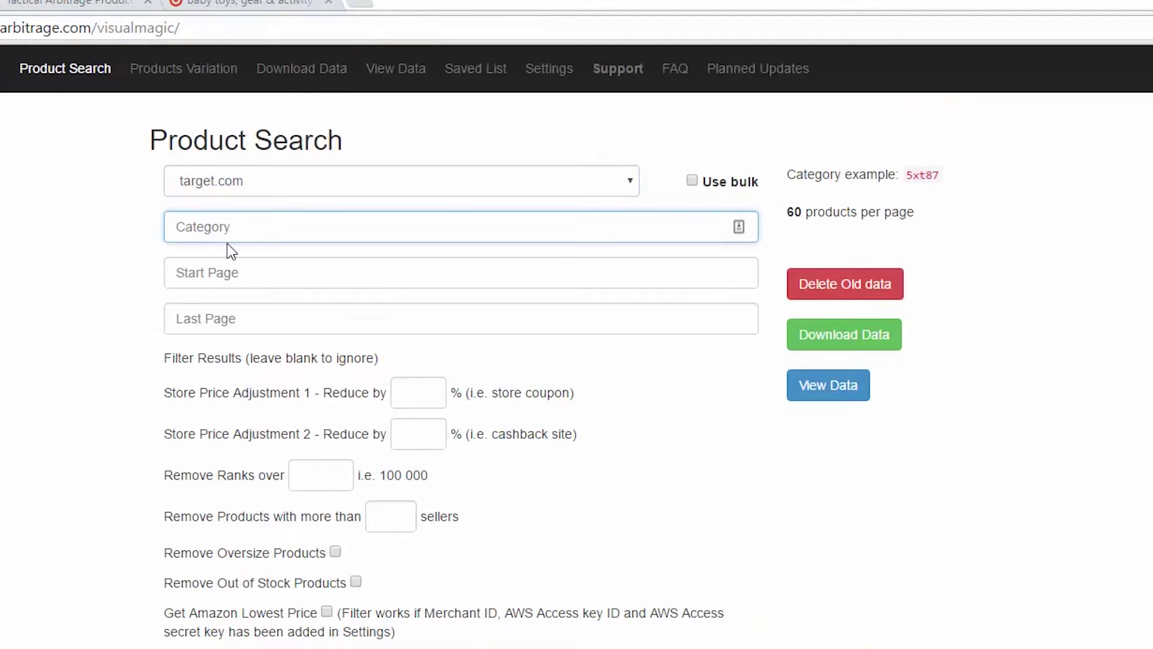
{"action": "type", "text": "54wlm"}
Set the search's start page to 1 and its last page to 5.
{"action": "left_click", "coordinate": [251, 275]}
{"action": "type", "text": "1"}
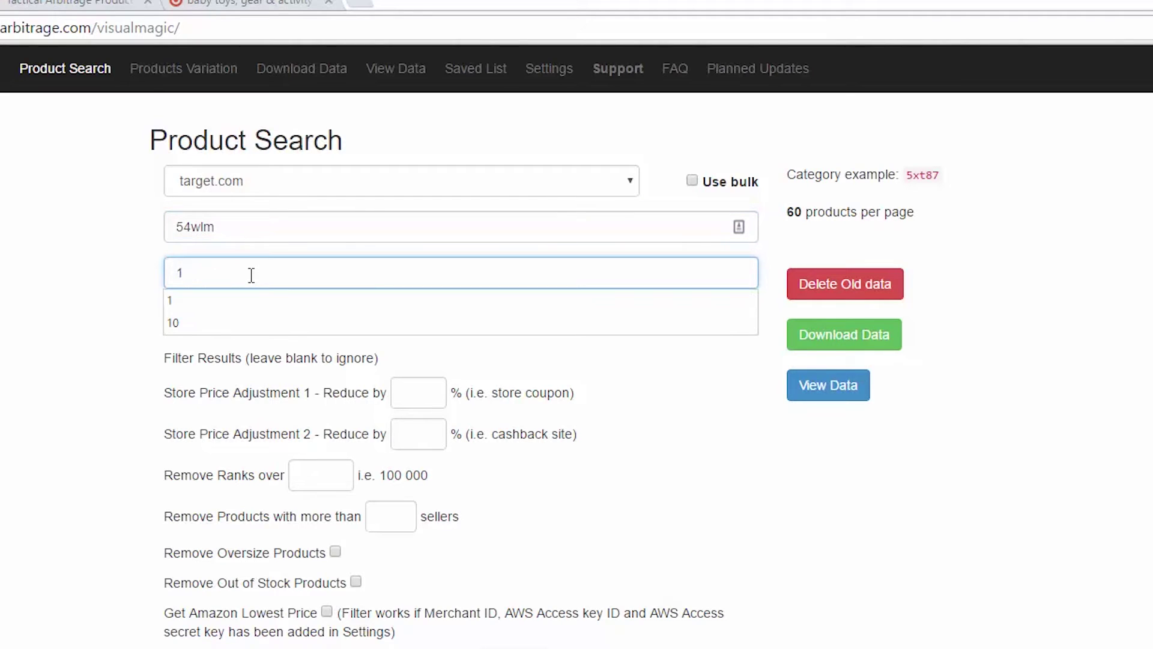
{"action": "key", "text": "Tab"}
{"action": "type", "text": "5"}
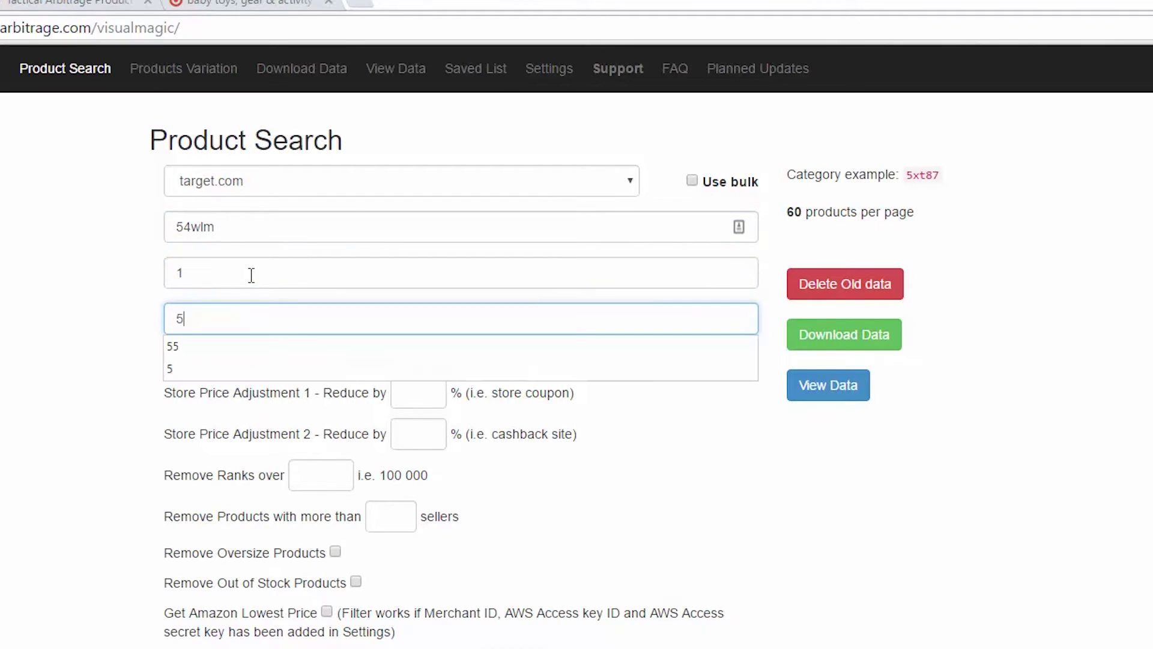
{"action": "key", "text": "Tab"}
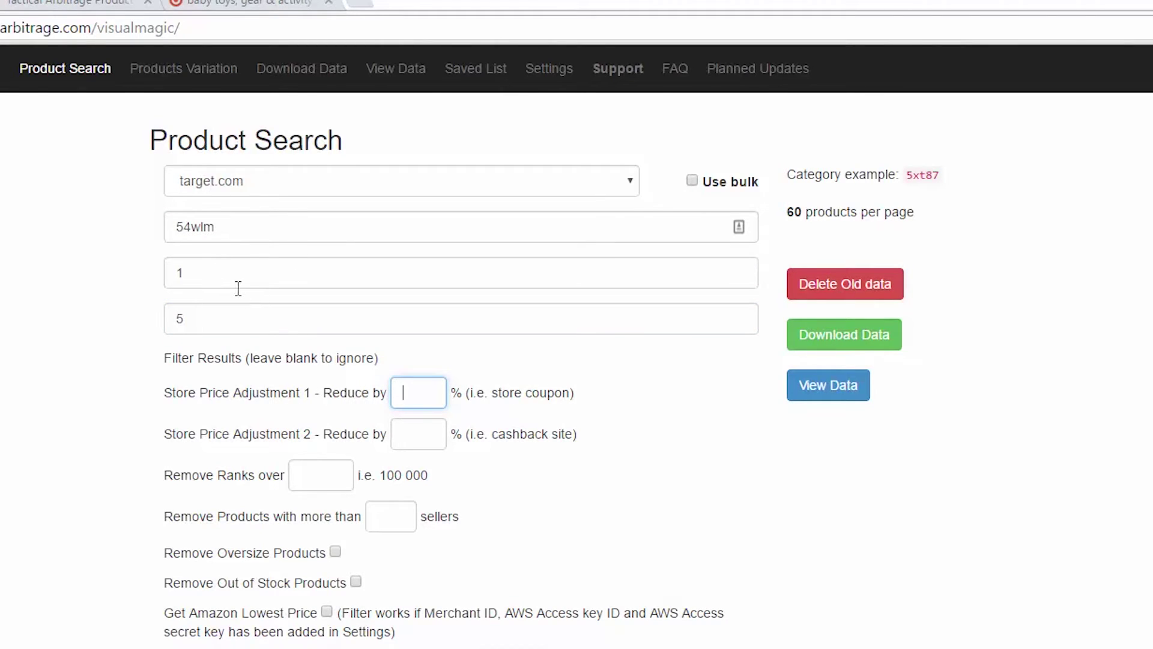
Change the page range to start at page 6 and end at page 9.
{"action": "double_click", "coordinate": [178, 272]}
{"action": "type", "text": "6"}
{"action": "key", "text": "Tab"}
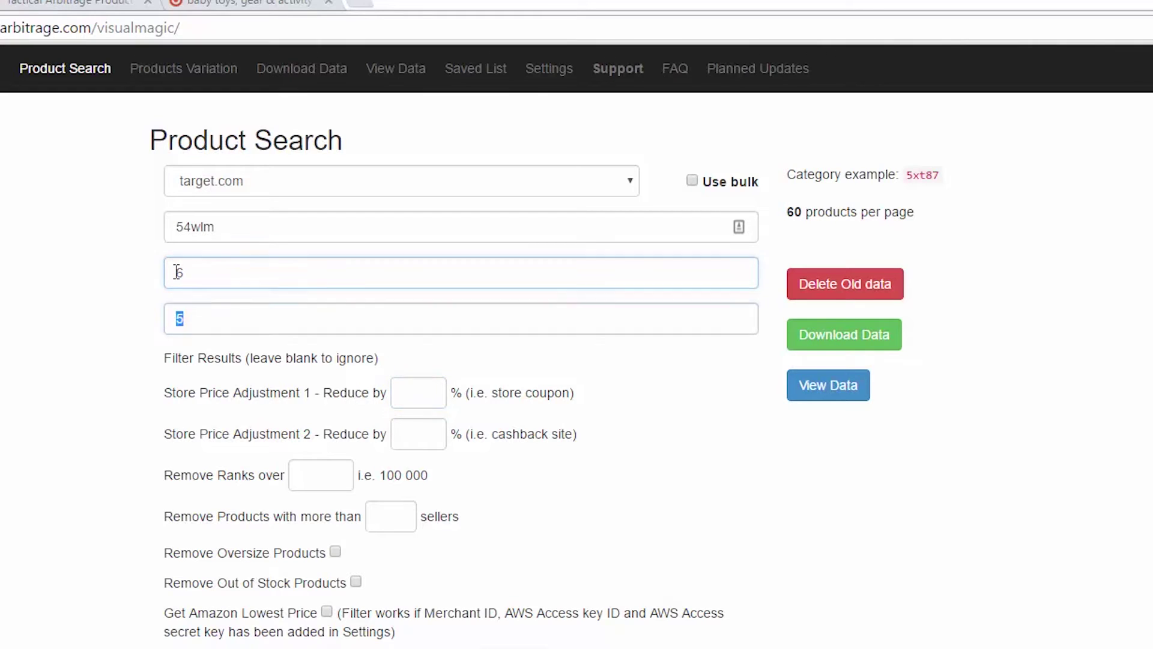
{"action": "type", "text": "9"}
Set the start page back to 1 and the last page to 100.
{"action": "double_click", "coordinate": [207, 278]}
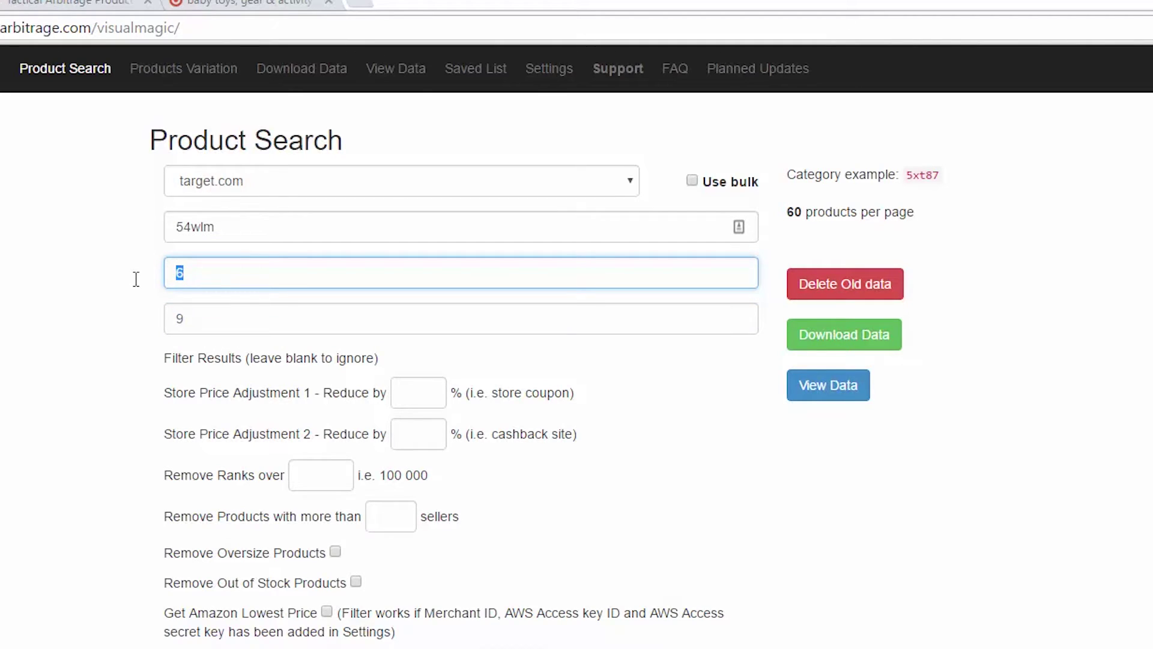
{"action": "type", "text": "1"}
{"action": "key", "text": "Tab"}
{"action": "type", "text": "100"}
{"action": "key", "text": "Tab"}
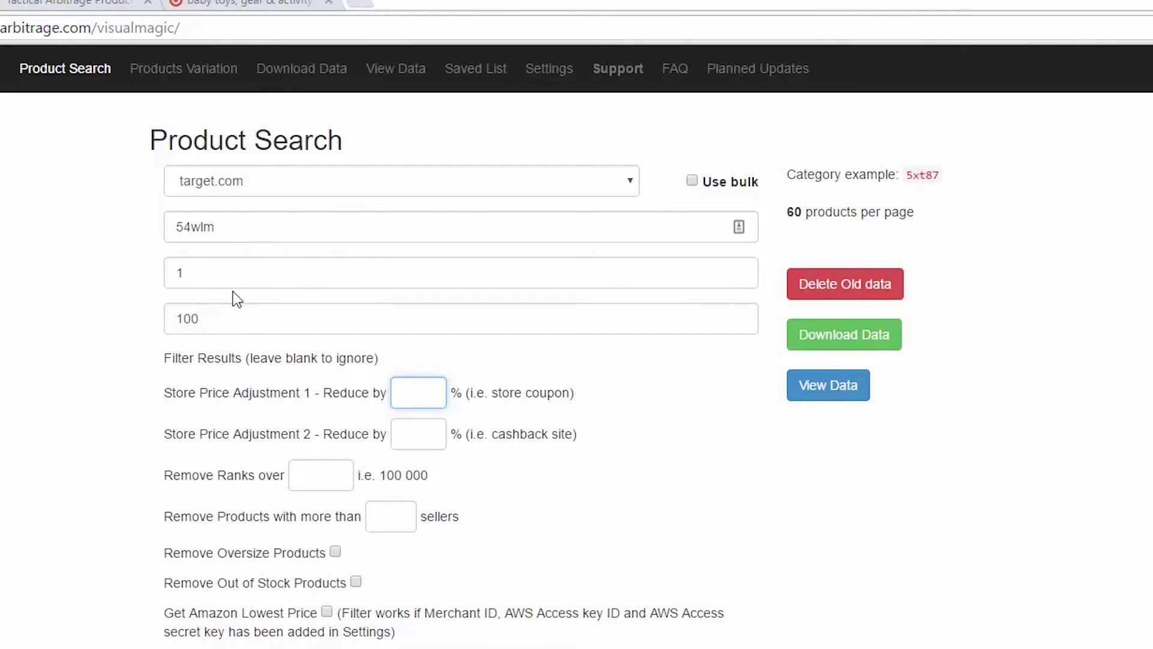
Look up the product and page counts of Target's baby toys category, and set the last page to 9.
{"action": "left_click", "coordinate": [250, 5]}
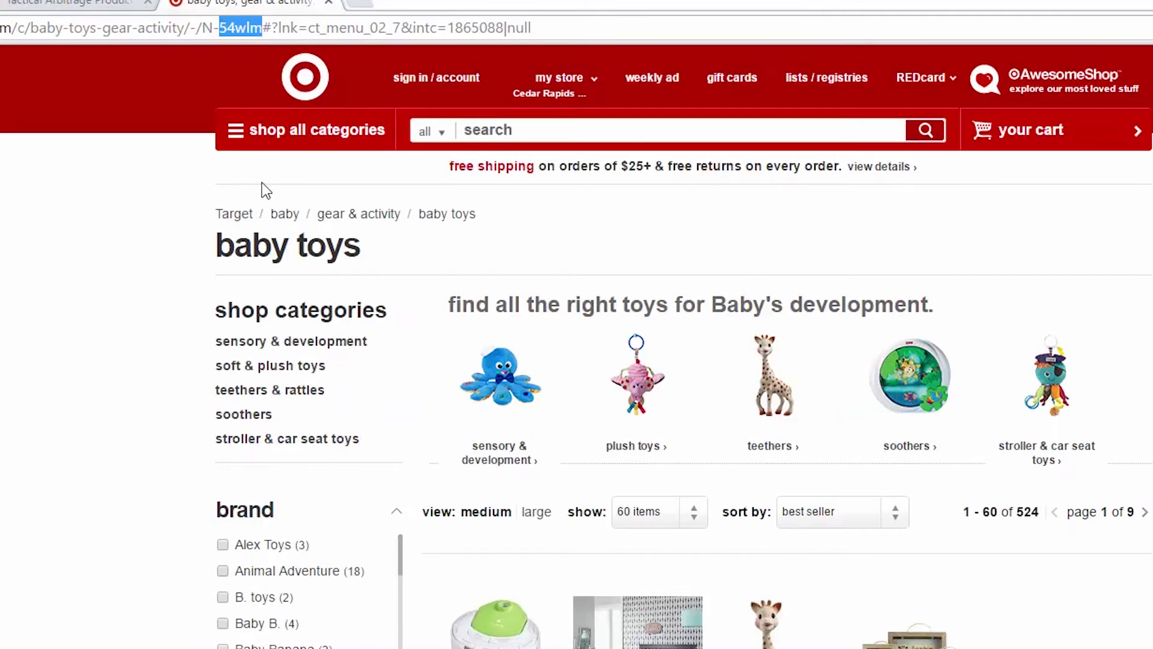
{"action": "left_click_drag", "start_coordinate": [965, 512], "coordinate": [1003, 514]}
{"action": "double_click", "coordinate": [1027, 514]}
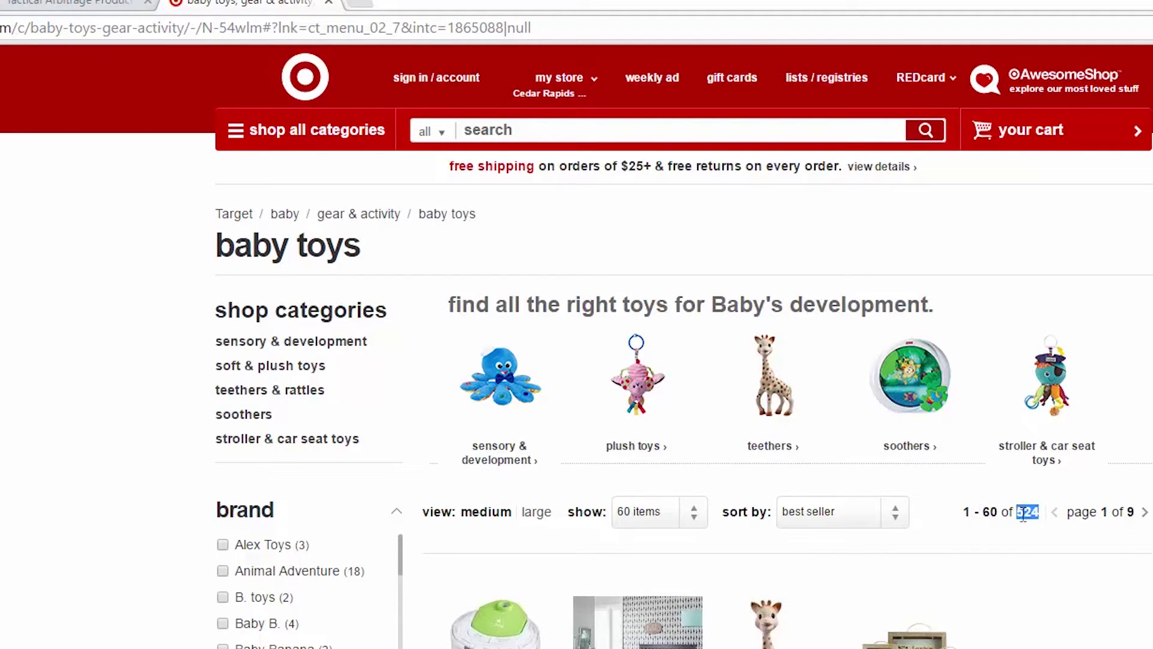
{"action": "left_click_drag", "start_coordinate": [1134, 513], "coordinate": [1069, 510]}
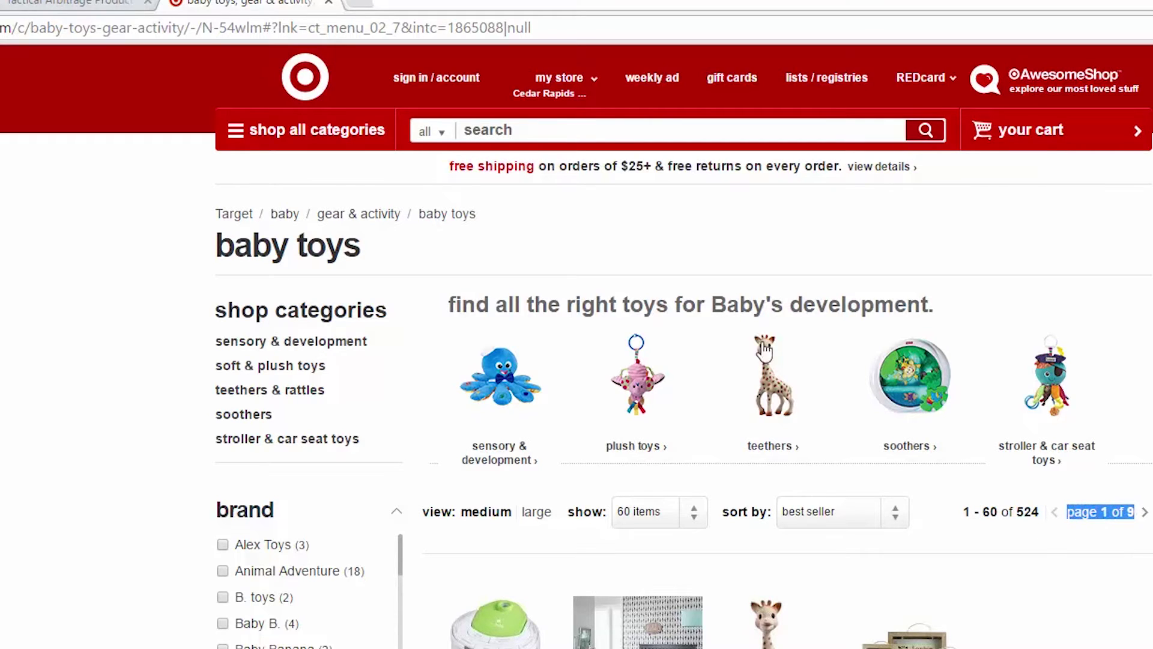
{"action": "left_click", "coordinate": [109, 5]}
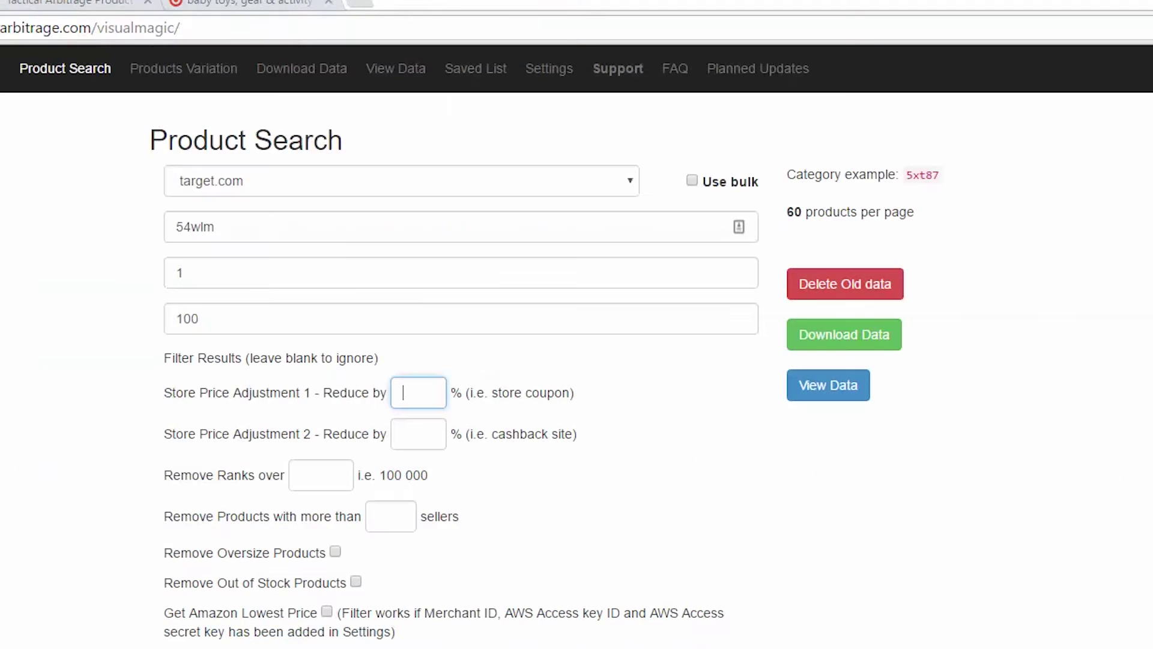
{"action": "double_click", "coordinate": [205, 316]}
{"action": "type", "text": "9"}
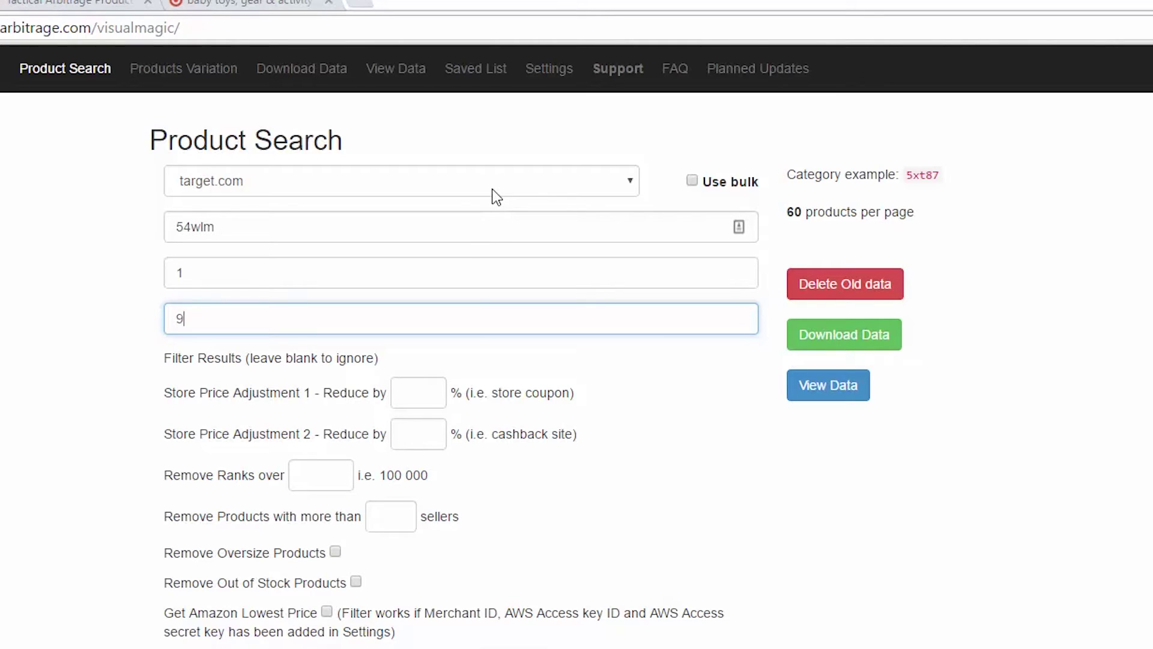
Set Store Price Adjustment 1 to a 15% reduction and Store Price Adjustment 2 to a 7% reduction.
{"action": "left_click", "coordinate": [406, 393]}
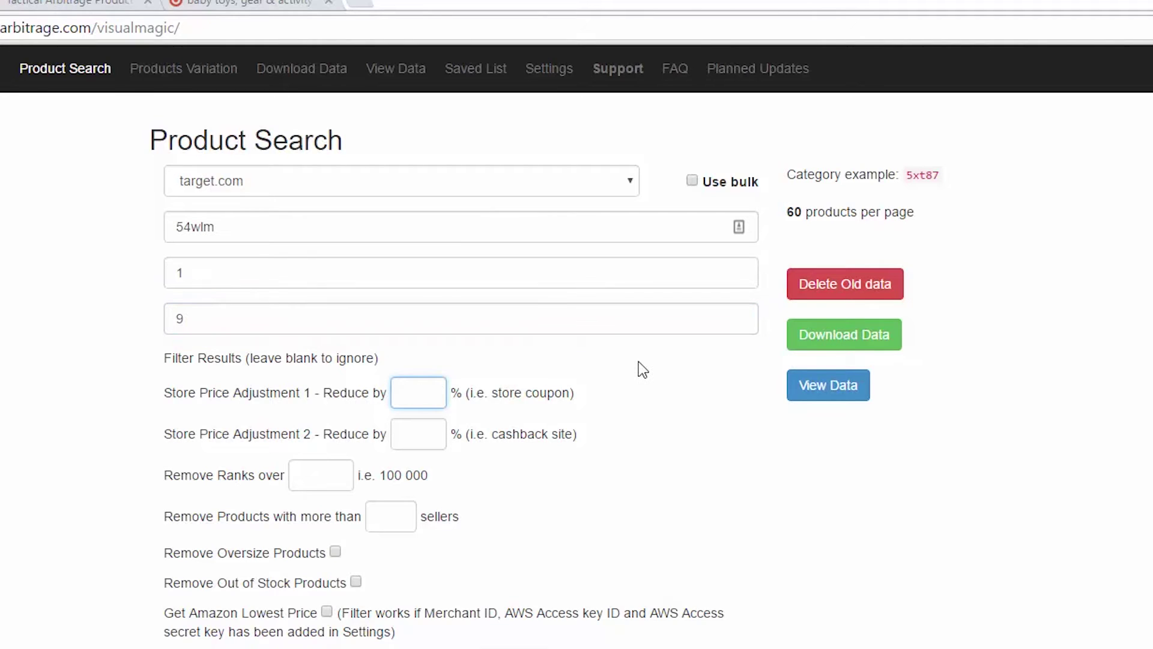
{"action": "type", "text": "15"}
{"action": "left_click", "coordinate": [425, 432]}
{"action": "type", "text": "7"}
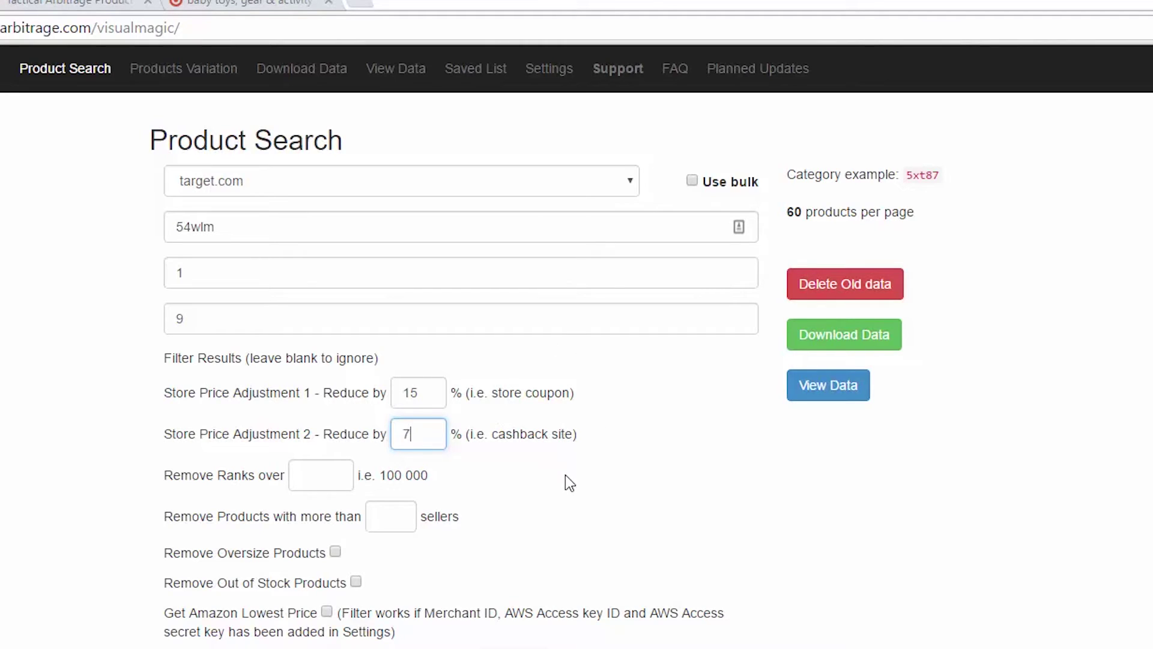
Filter out ranks over 200000 and products with more than 50 sellers.
{"action": "left_click", "coordinate": [325, 466]}
{"action": "type", "text": "20"}
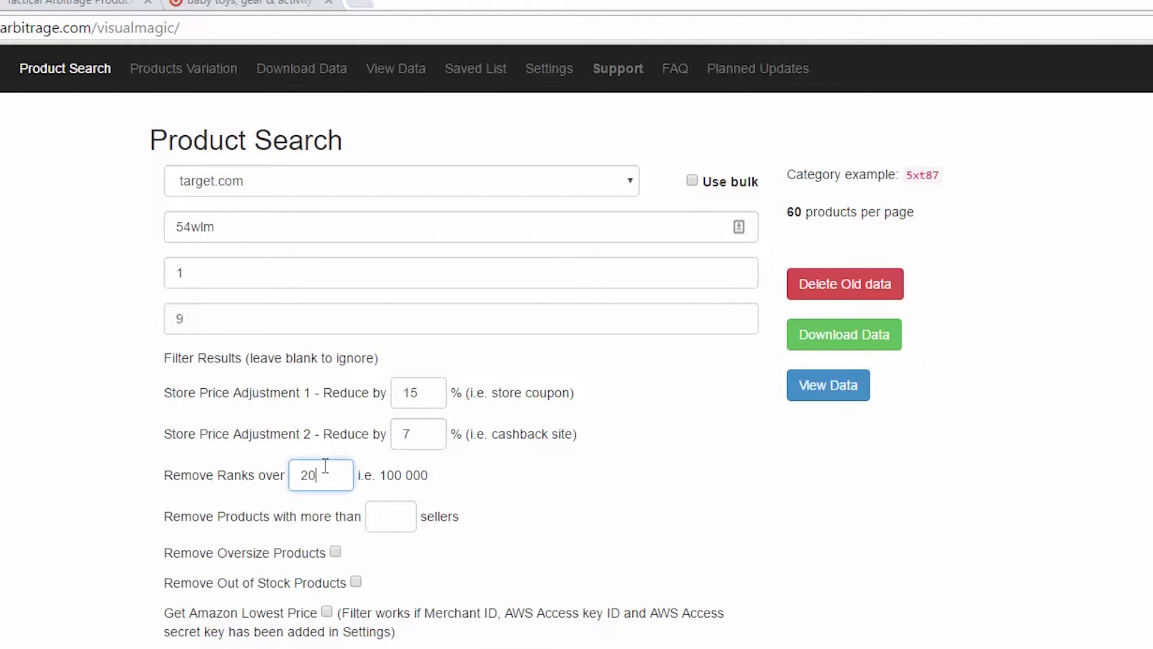
{"action": "type", "text": "0000"}
{"action": "double_click", "coordinate": [320, 481]}
{"action": "left_click", "coordinate": [387, 518]}
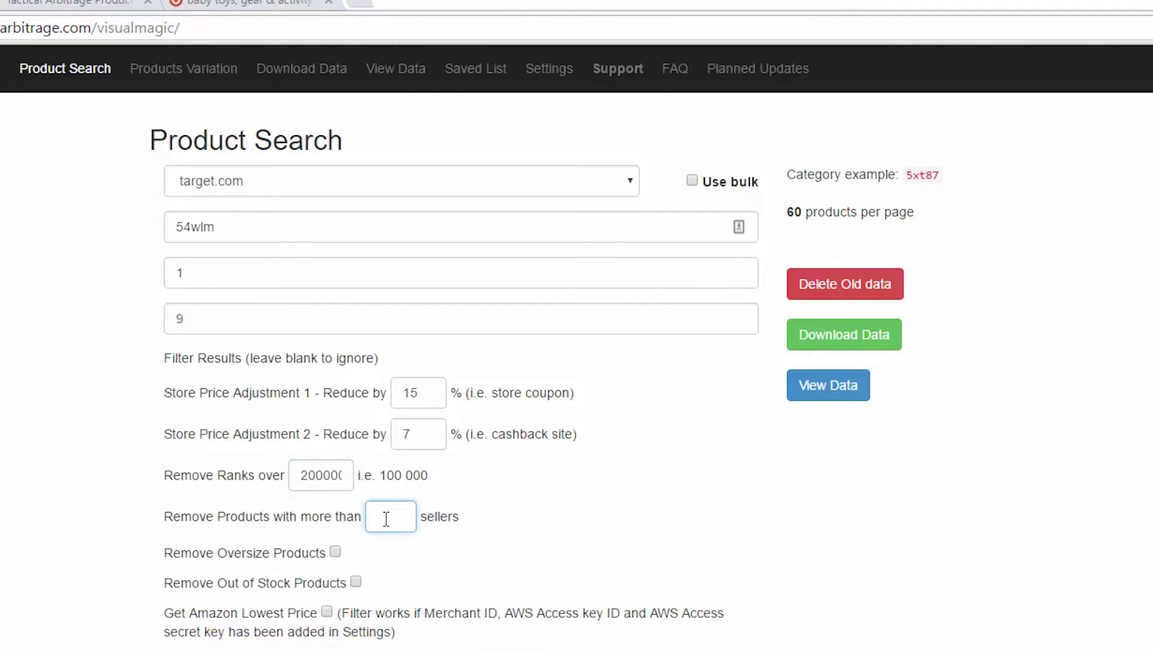
{"action": "type", "text": "50"}
{"action": "left_click", "coordinate": [528, 501]}
Enable removal of oversize and out-of-stock products, and turn on getting the Amazon lowest price.
{"action": "scroll", "coordinate": [545, 483], "scroll_direction": "down", "scroll_amount": 1}
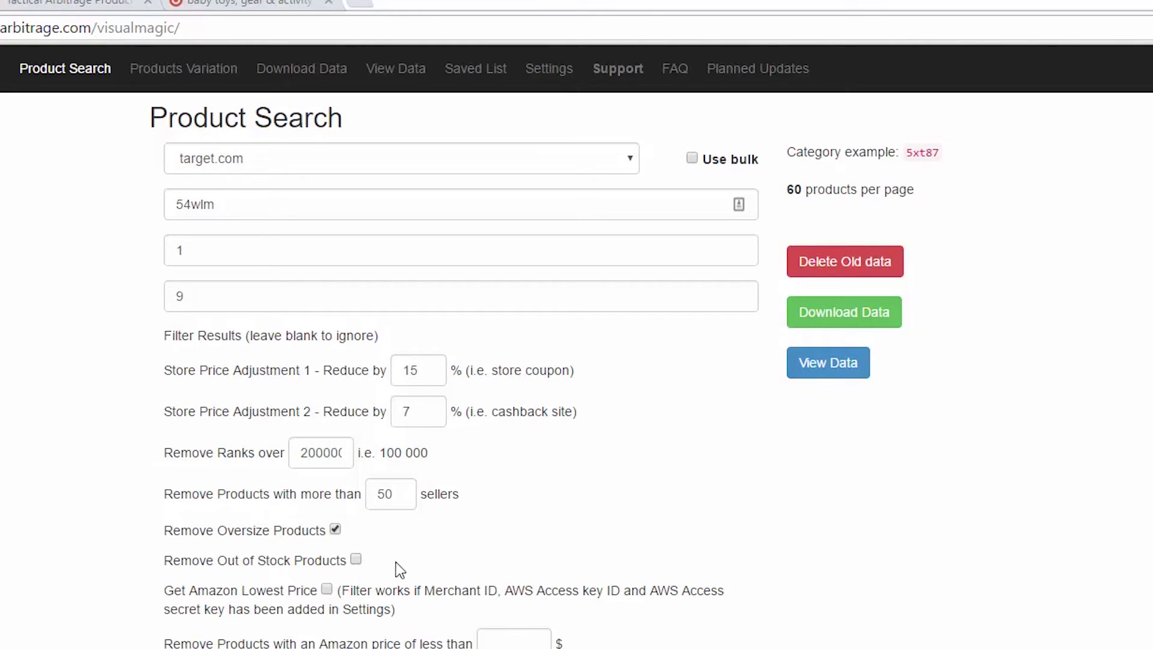
{"action": "left_click", "coordinate": [357, 559]}
{"action": "left_click_drag", "start_coordinate": [403, 611], "coordinate": [161, 590]}
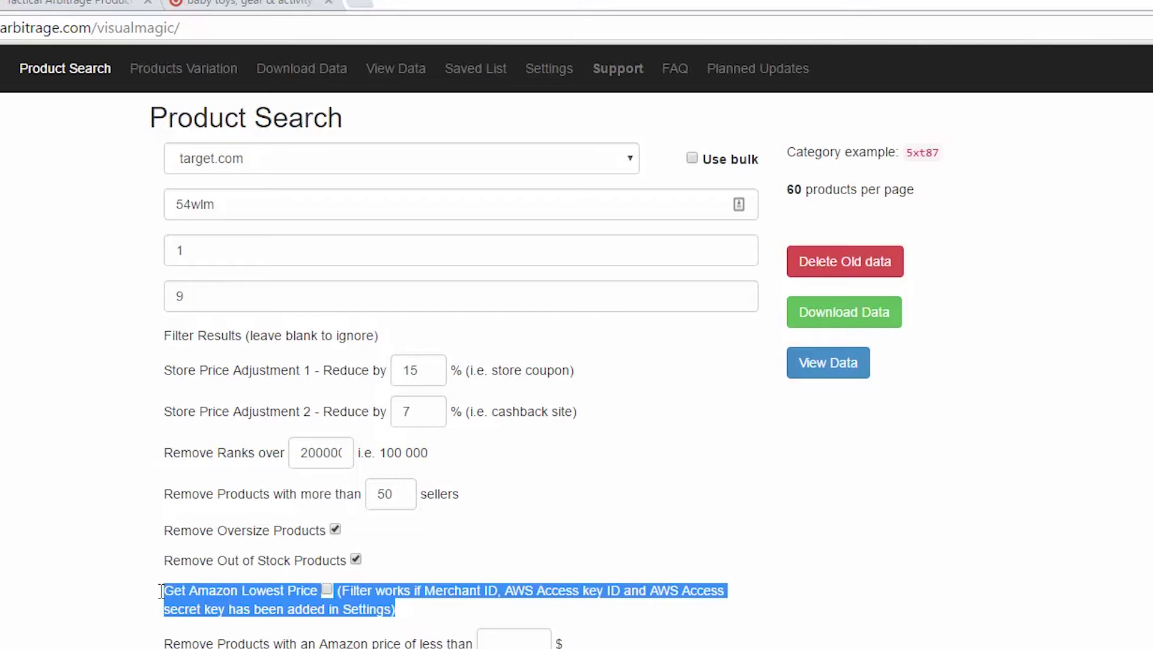
{"action": "left_click", "coordinate": [440, 614]}
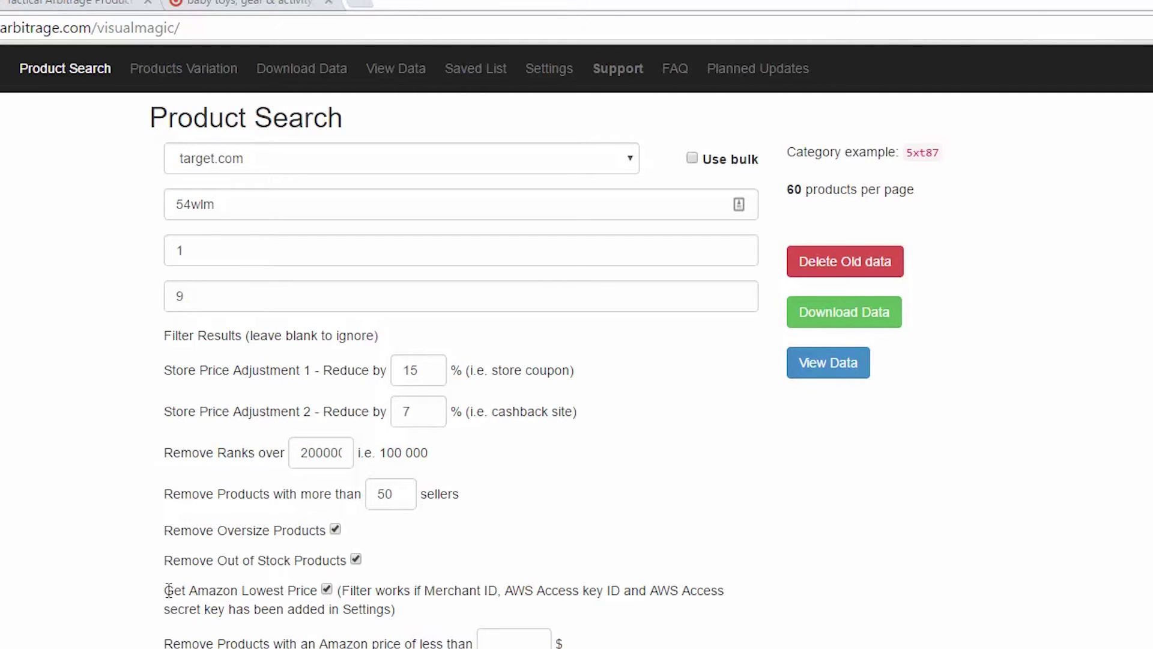
Turn off getting the Amazon lowest price, and remove products with an Amazon price of less than $15.
{"action": "left_click_drag", "start_coordinate": [169, 590], "coordinate": [392, 612]}
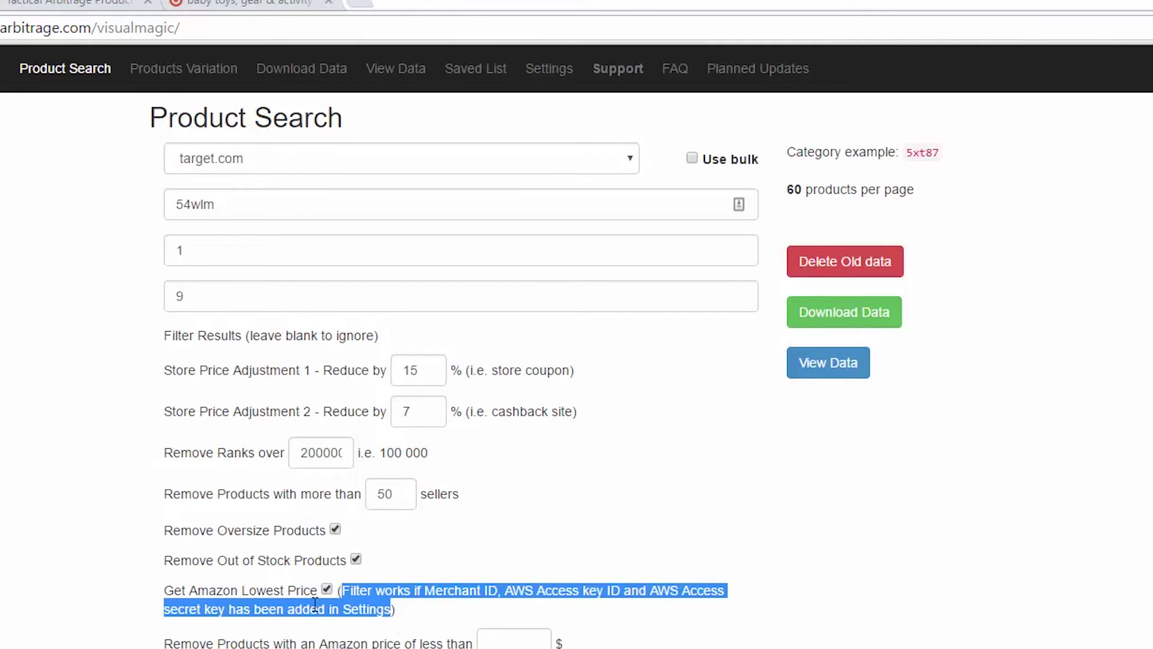
{"action": "left_click_drag", "start_coordinate": [165, 591], "coordinate": [420, 613]}
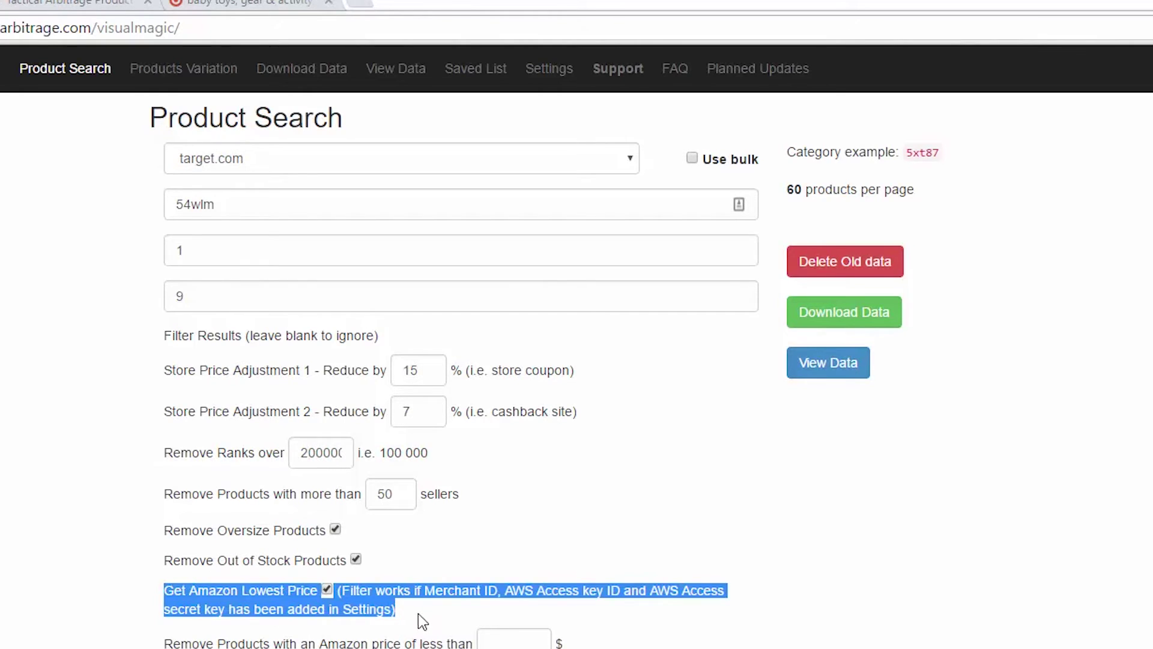
{"action": "left_click", "coordinate": [385, 617]}
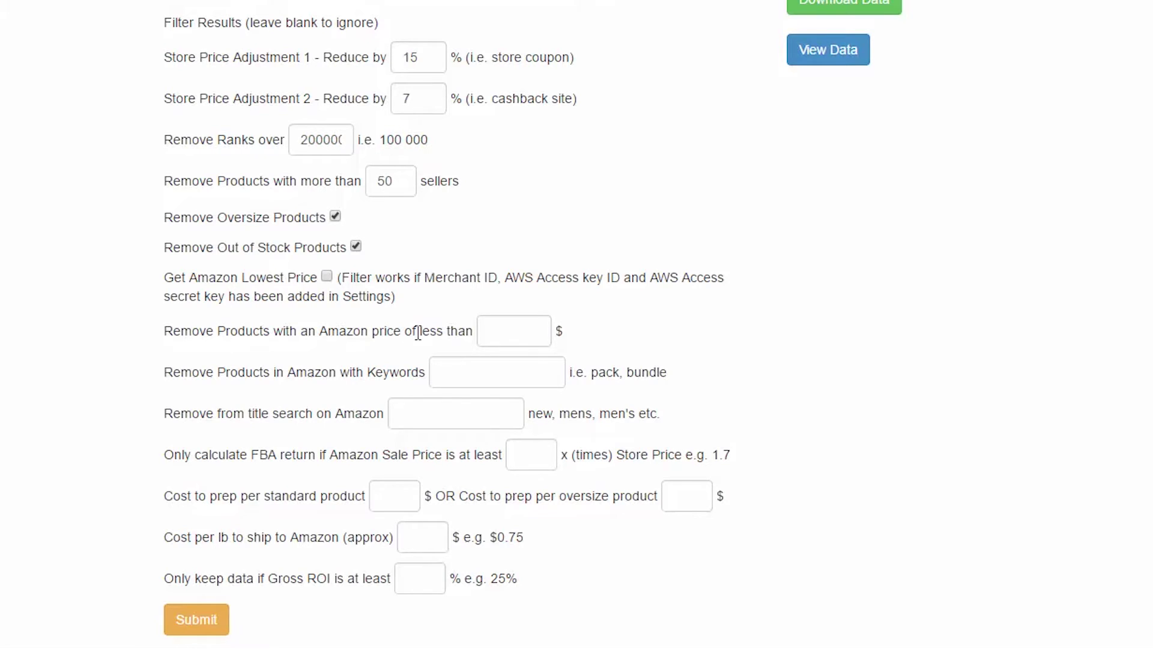
{"action": "left_click", "coordinate": [508, 330]}
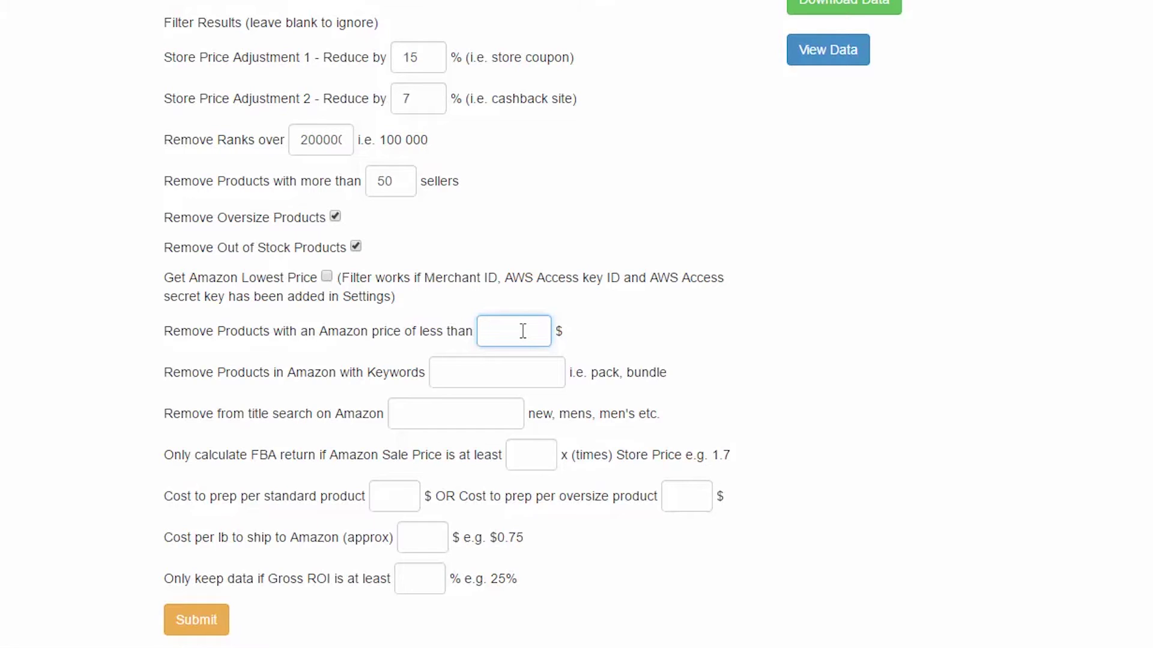
{"action": "type", "text": "15"}
{"action": "left_click", "coordinate": [625, 330]}
Remove Amazon products containing the keywords pack, bundle, set, count, ct.
{"action": "left_click_drag", "start_coordinate": [165, 372], "coordinate": [427, 373]}
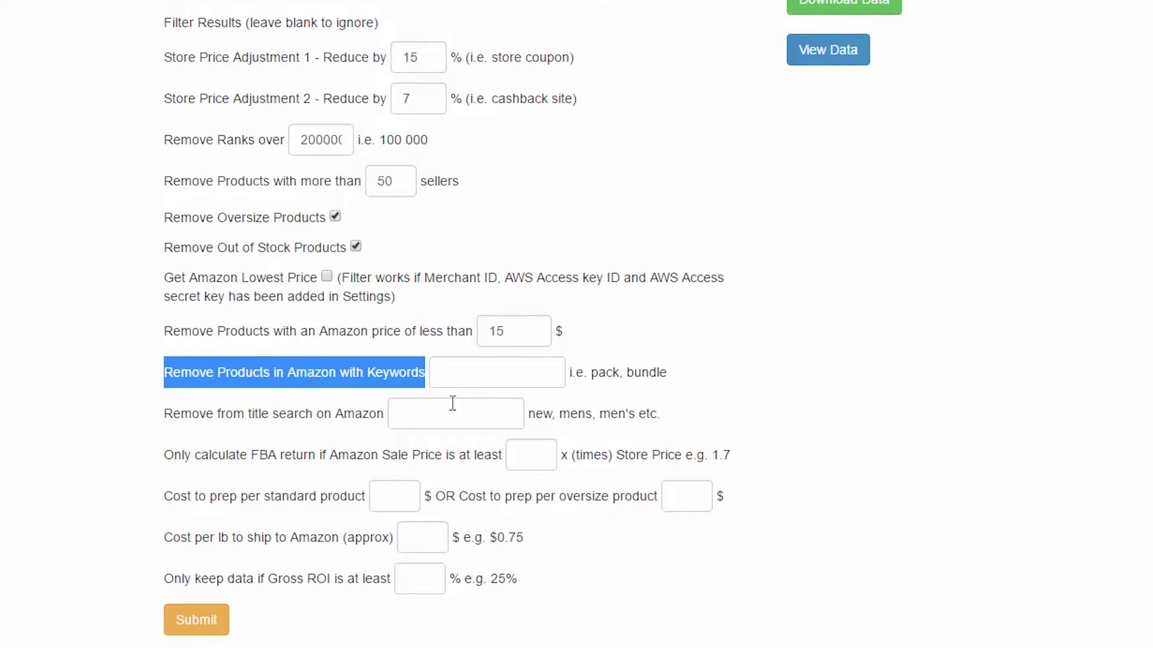
{"action": "left_click", "coordinate": [453, 372]}
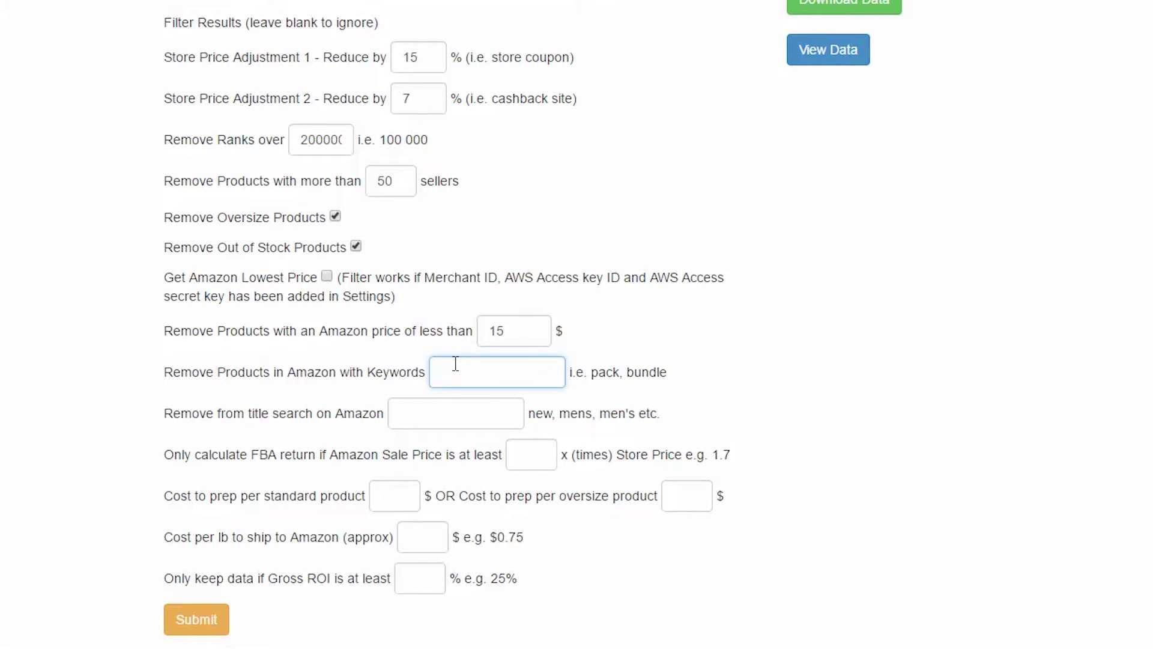
{"action": "type", "text": "pack, bundle, set, c"}
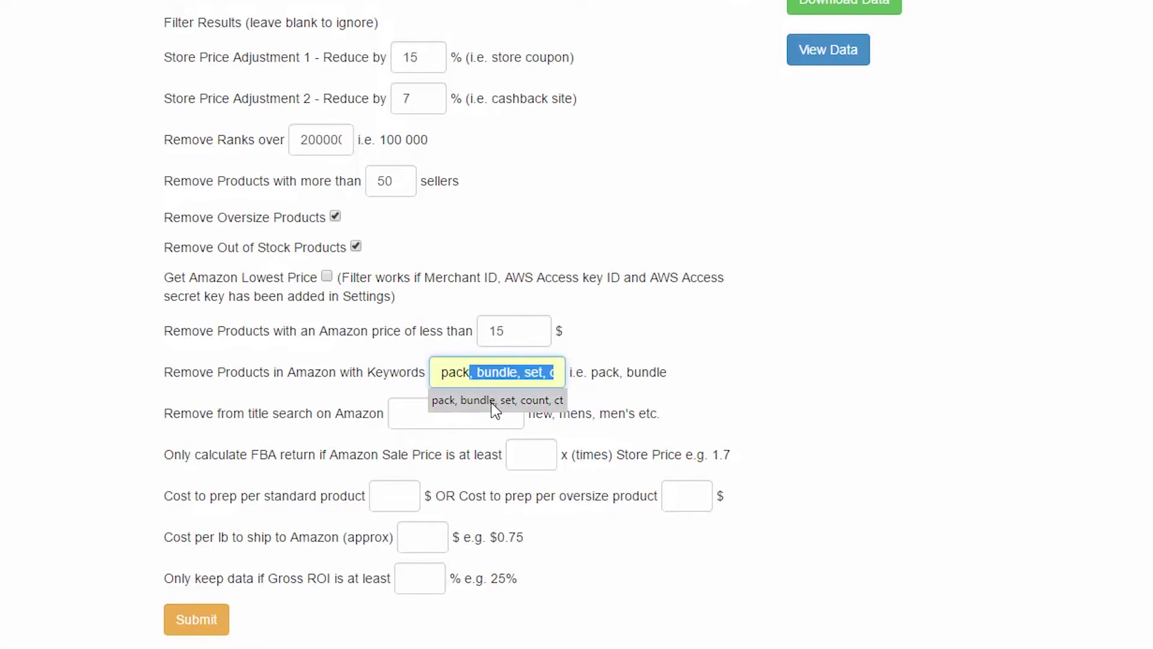
{"action": "left_click", "coordinate": [496, 400]}
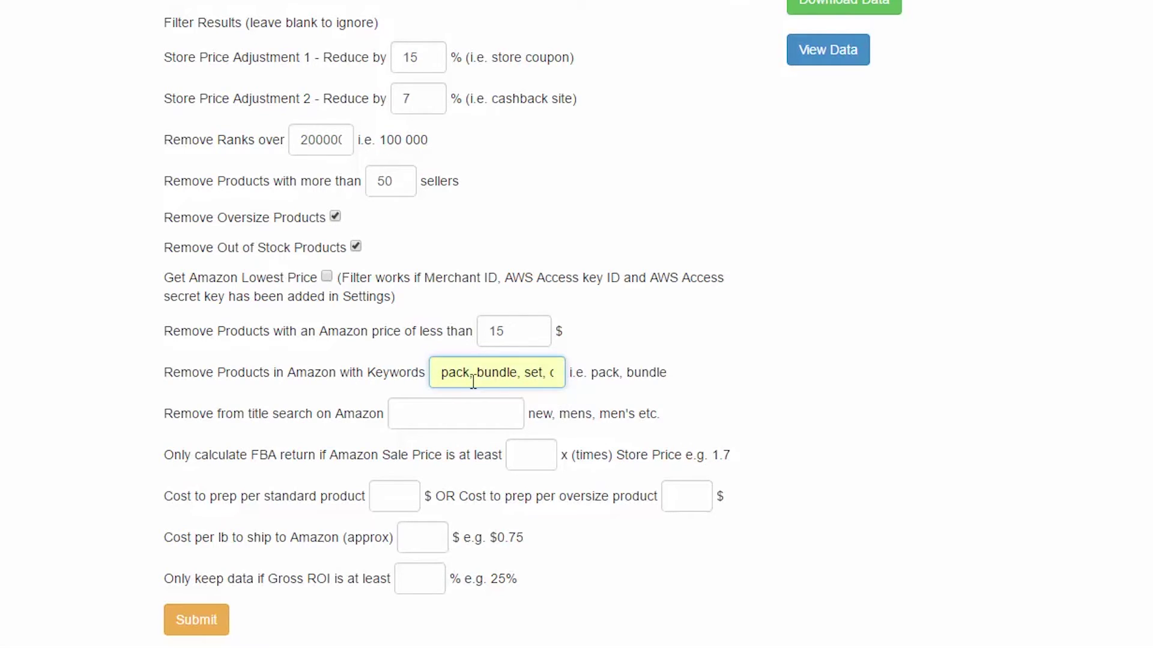
Review the individual terms in the Amazon keyword exclusion list.
{"action": "double_click", "coordinate": [494, 372]}
{"action": "left_click_drag", "start_coordinate": [529, 373], "coordinate": [564, 372]}
{"action": "left_click", "coordinate": [544, 373]}
{"action": "double_click", "coordinate": [547, 372]}
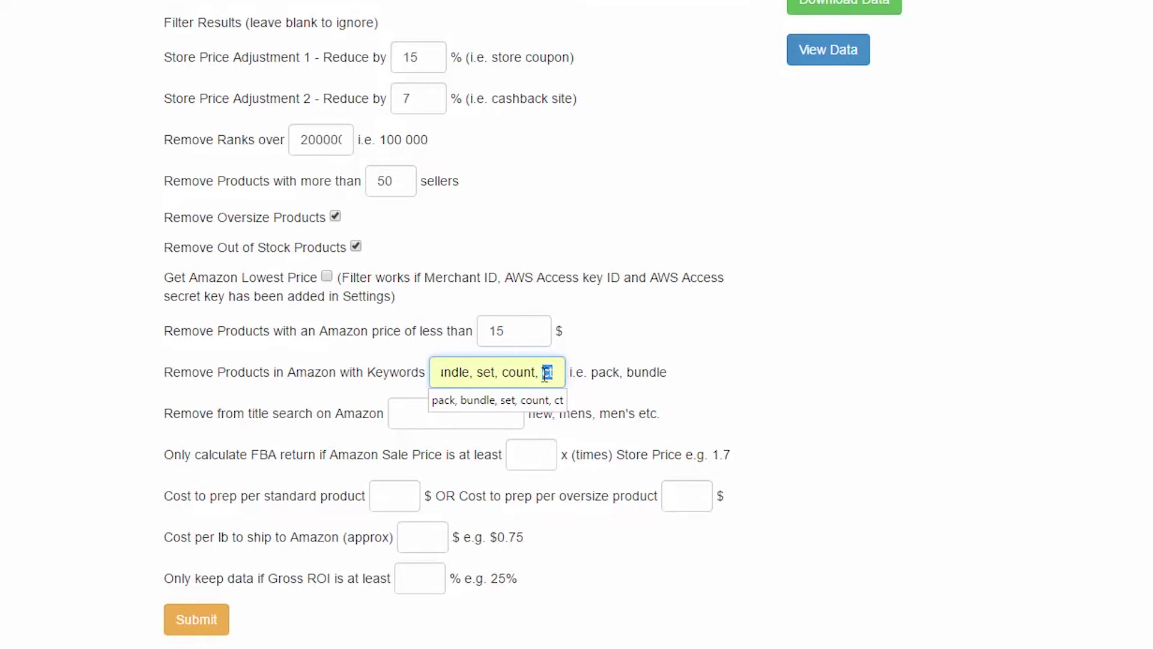
{"action": "left_click", "coordinate": [563, 371]}
{"action": "left_click_drag", "start_coordinate": [525, 372], "coordinate": [390, 369]}
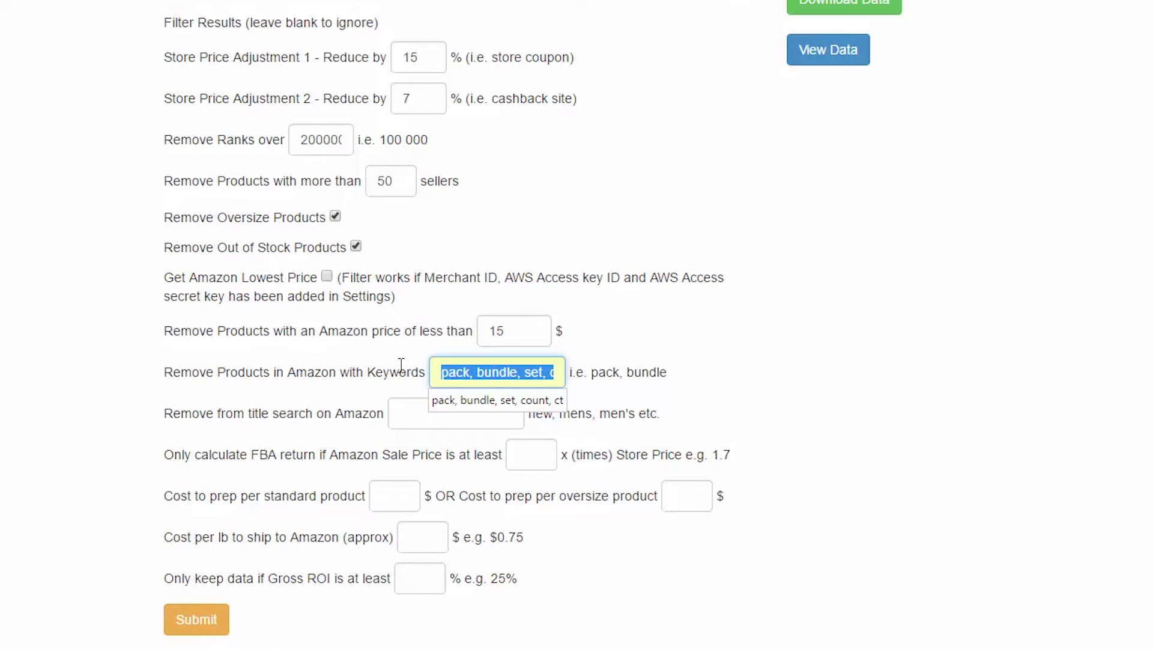
{"action": "double_click", "coordinate": [461, 372]}
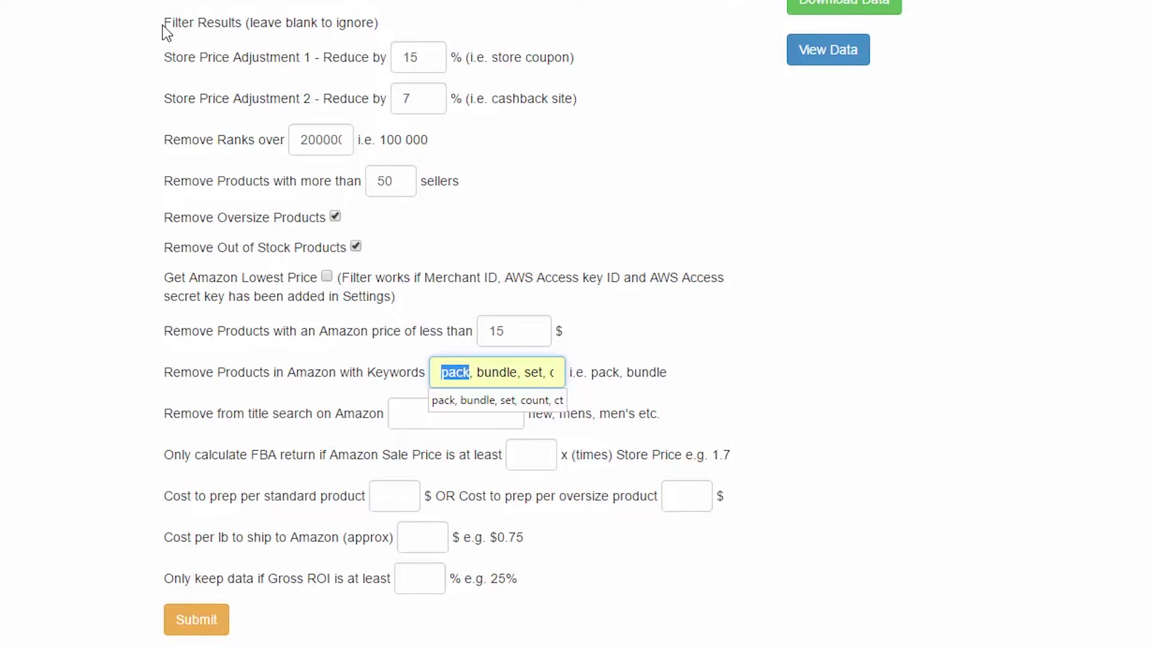
{"action": "left_click", "coordinate": [211, 412]}
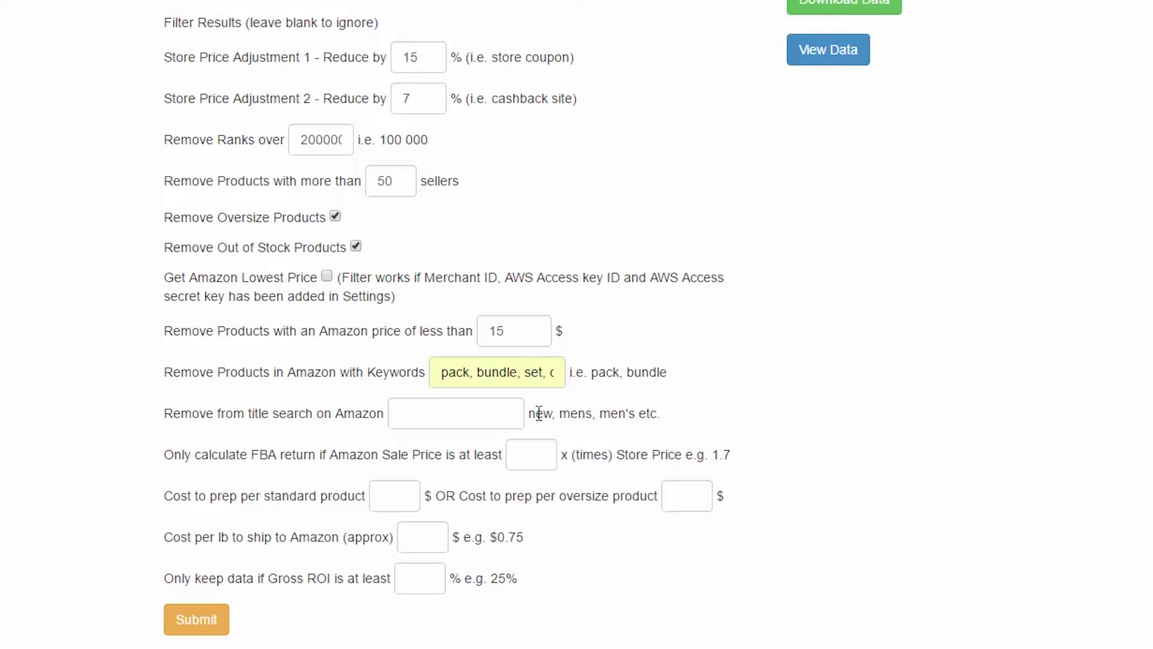
Exclude the words "mens, womens" from the title search on Amazon.
{"action": "left_click", "coordinate": [431, 409]}
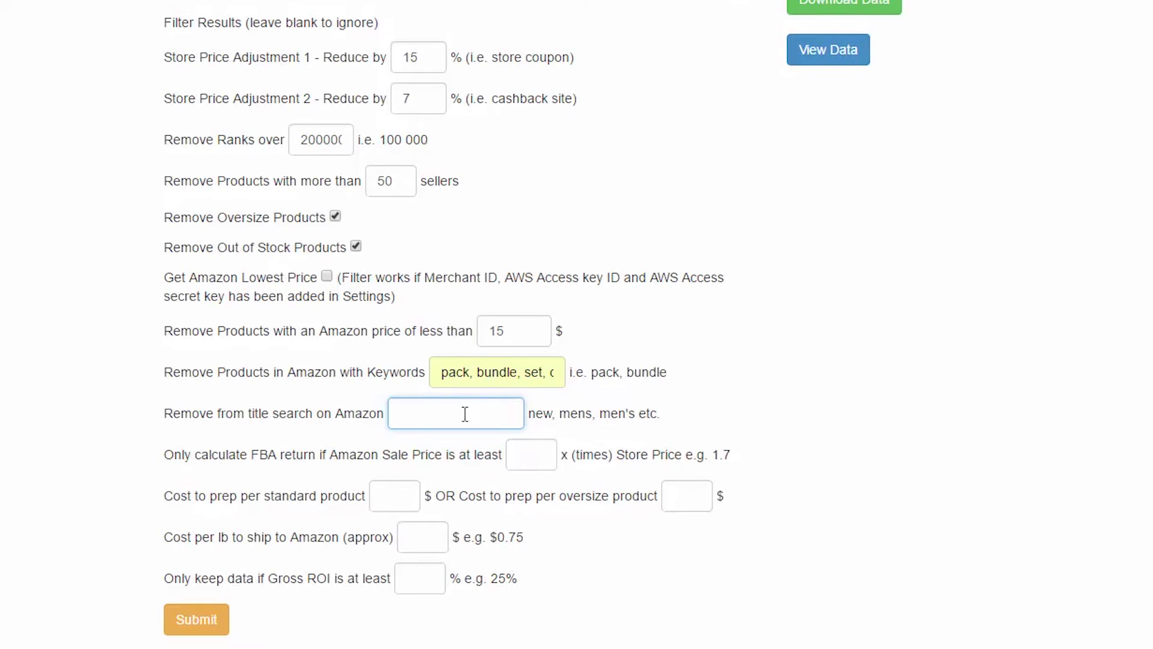
{"action": "left_click_drag", "start_coordinate": [637, 413], "coordinate": [598, 414]}
{"action": "left_click", "coordinate": [446, 415]}
{"action": "type", "text": "mens, womens"}
Limit the FBA return calculation to products whose Amazon sale price is at least 1.7 times the store price.
{"action": "double_click", "coordinate": [255, 455]}
{"action": "left_click_drag", "start_coordinate": [285, 449], "coordinate": [317, 453]}
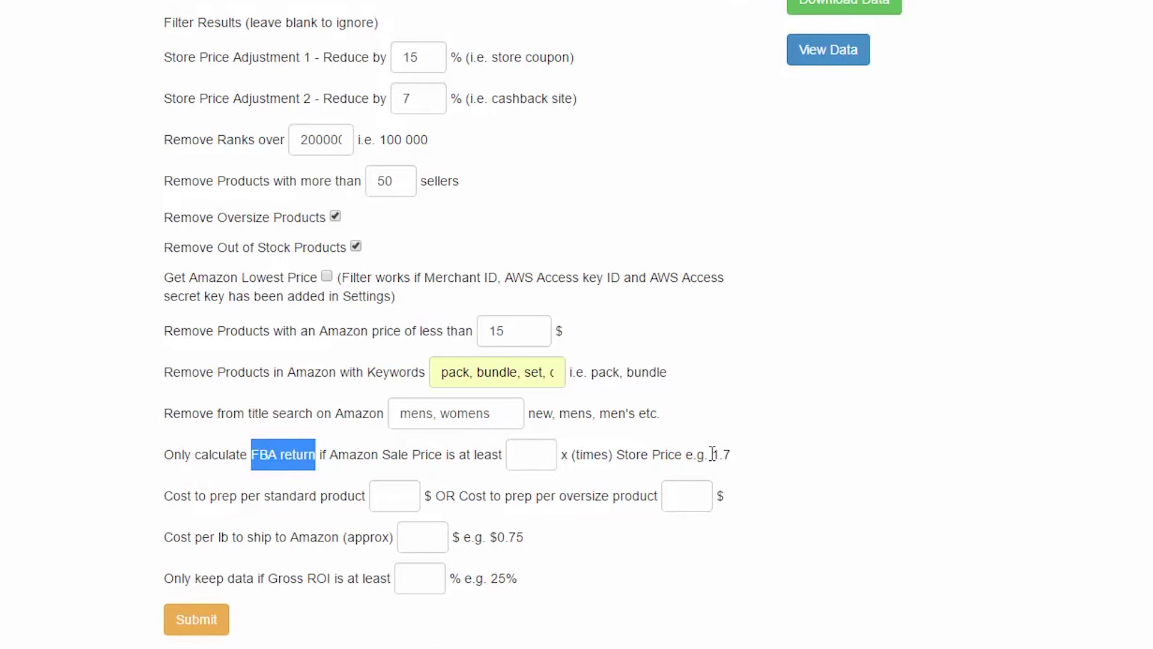
{"action": "left_click_drag", "start_coordinate": [713, 454], "coordinate": [729, 451]}
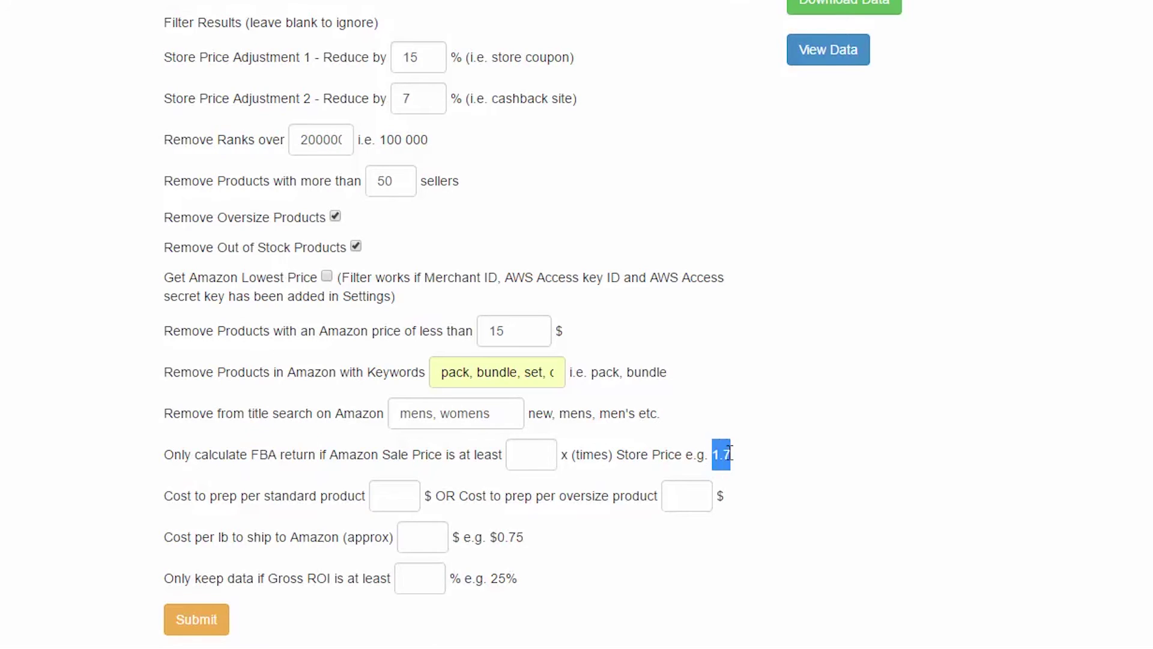
{"action": "left_click", "coordinate": [519, 457]}
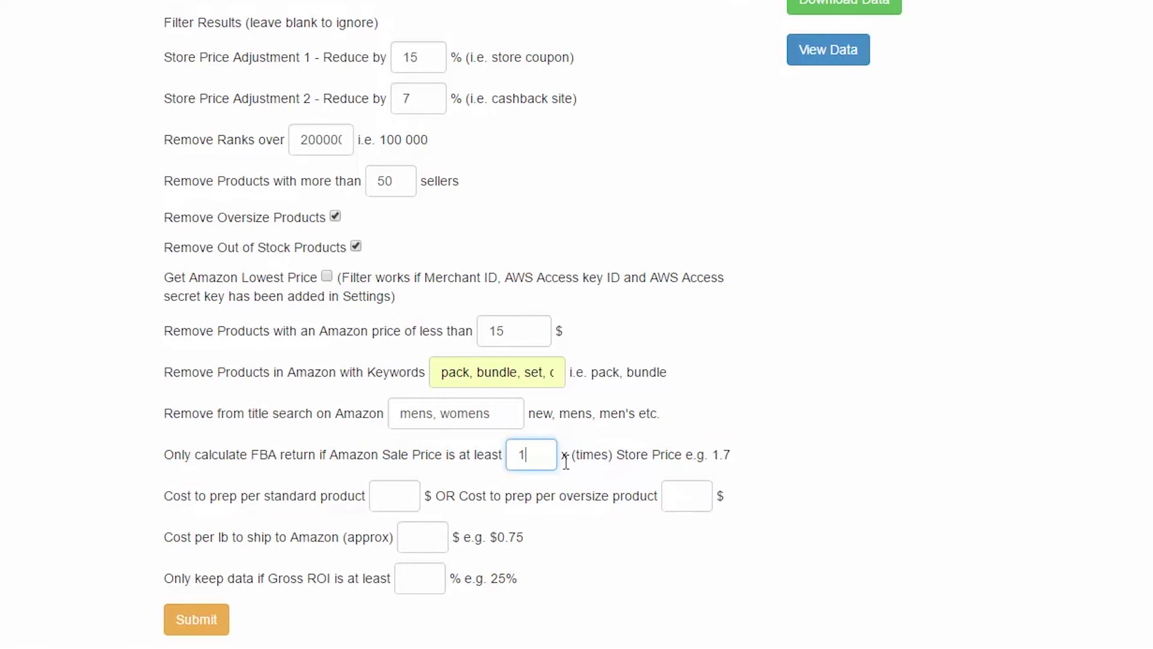
{"action": "type", "text": "1.7"}
Set the prep cost to $1 per standard product and $2 per oversize product.
{"action": "left_click", "coordinate": [382, 496]}
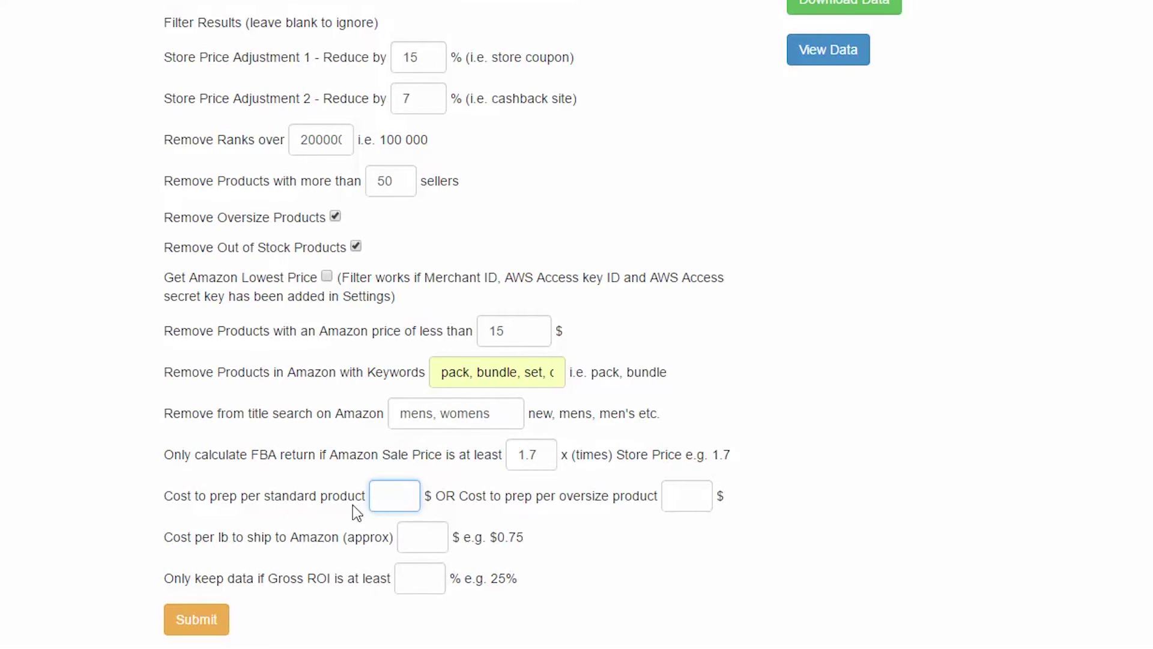
{"action": "left_click_drag", "start_coordinate": [163, 496], "coordinate": [366, 497]}
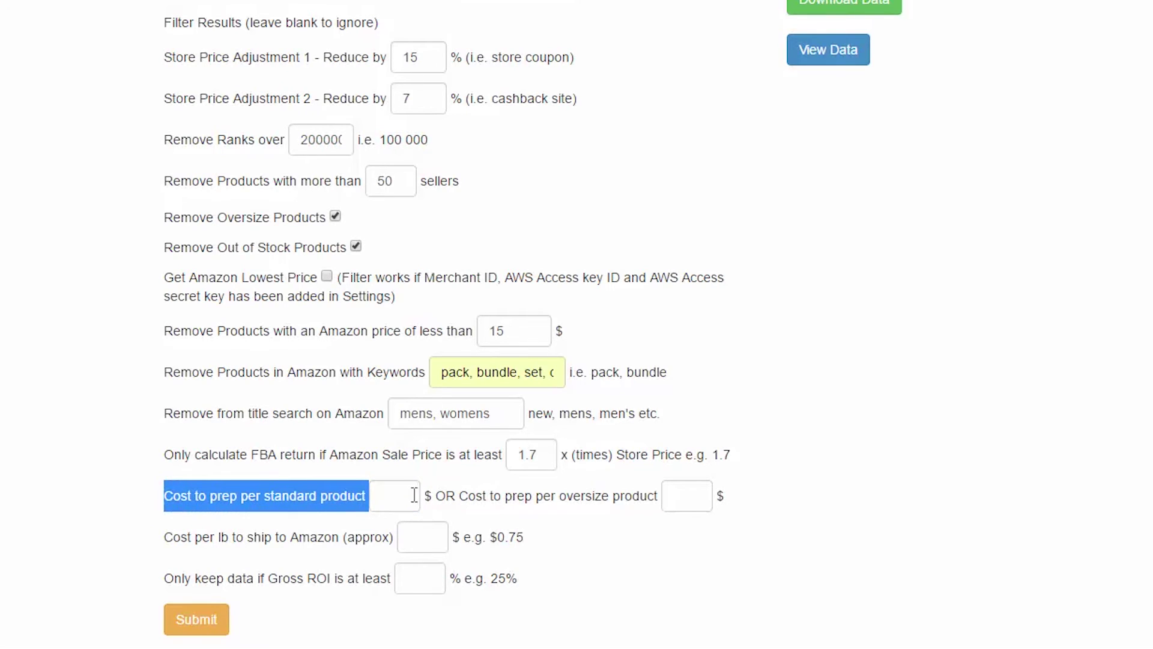
{"action": "left_click", "coordinate": [415, 495]}
{"action": "type", "text": "1"}
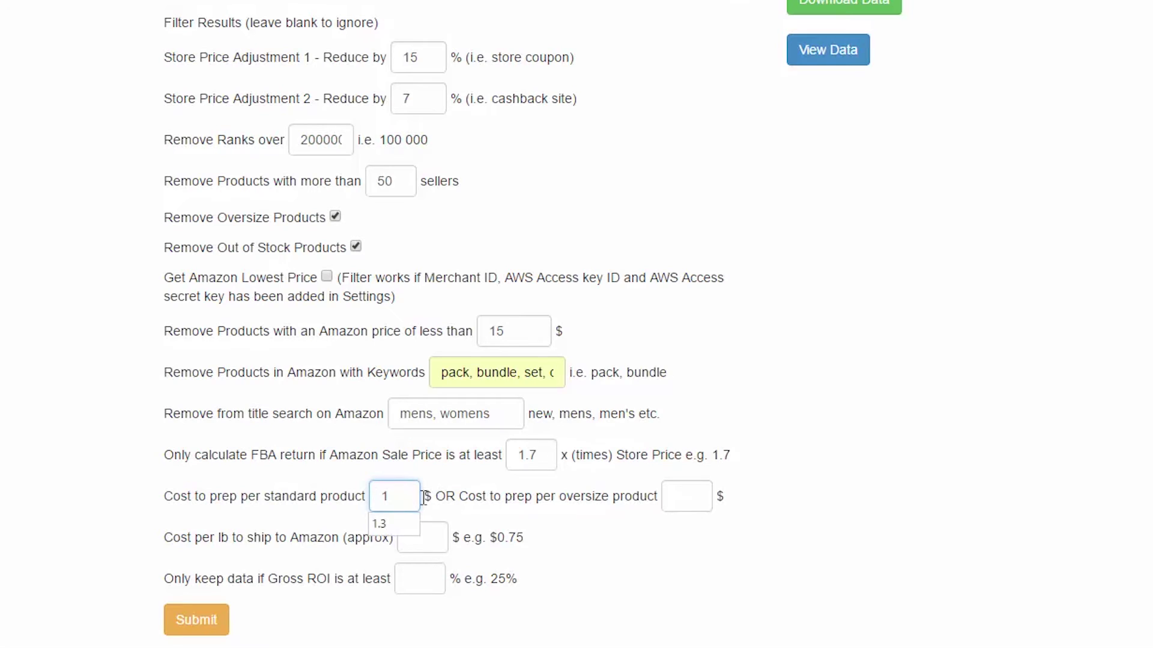
{"action": "left_click", "coordinate": [566, 495]}
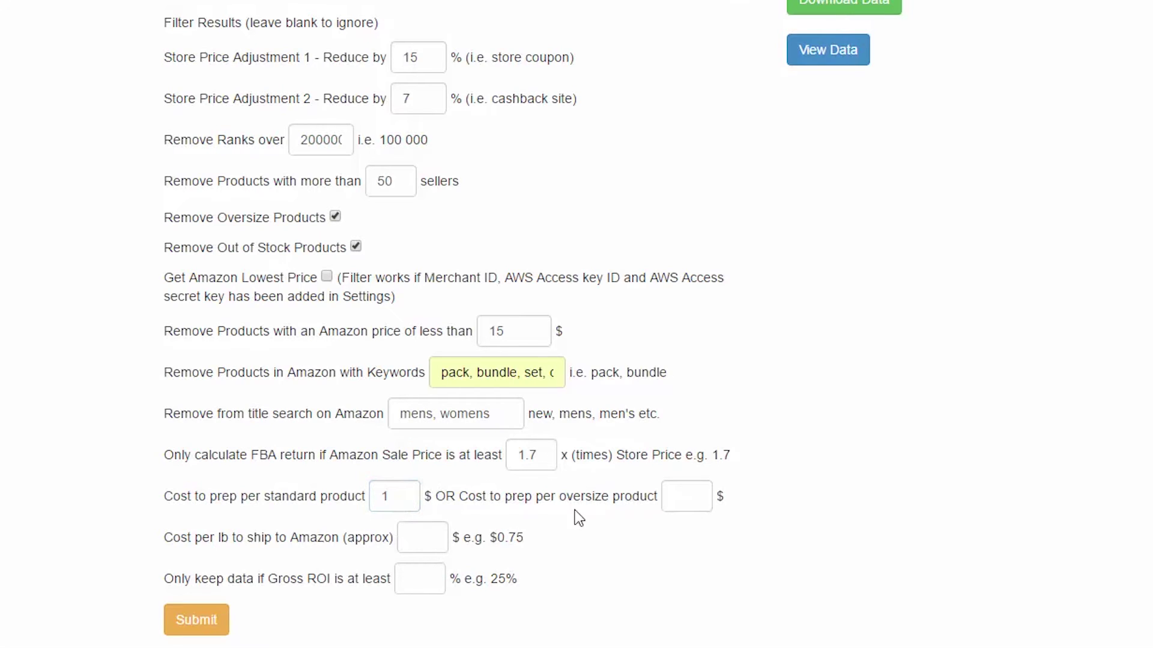
{"action": "left_click", "coordinate": [665, 495]}
{"action": "type", "text": "2"}
{"action": "left_click", "coordinate": [563, 500]}
Change the standard product prep cost to $0.25 and clear the oversize prep cost.
{"action": "double_click", "coordinate": [385, 496]}
{"action": "type", "text": "0.25"}
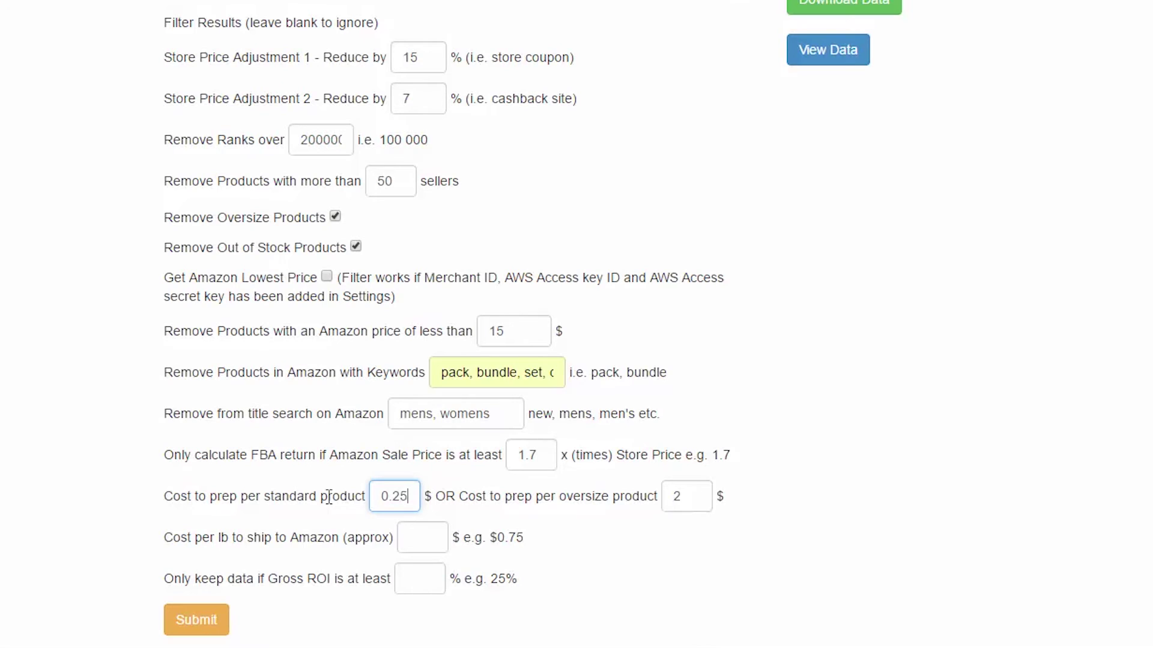
{"action": "double_click", "coordinate": [681, 495]}
{"action": "key", "text": "BackSpace"}
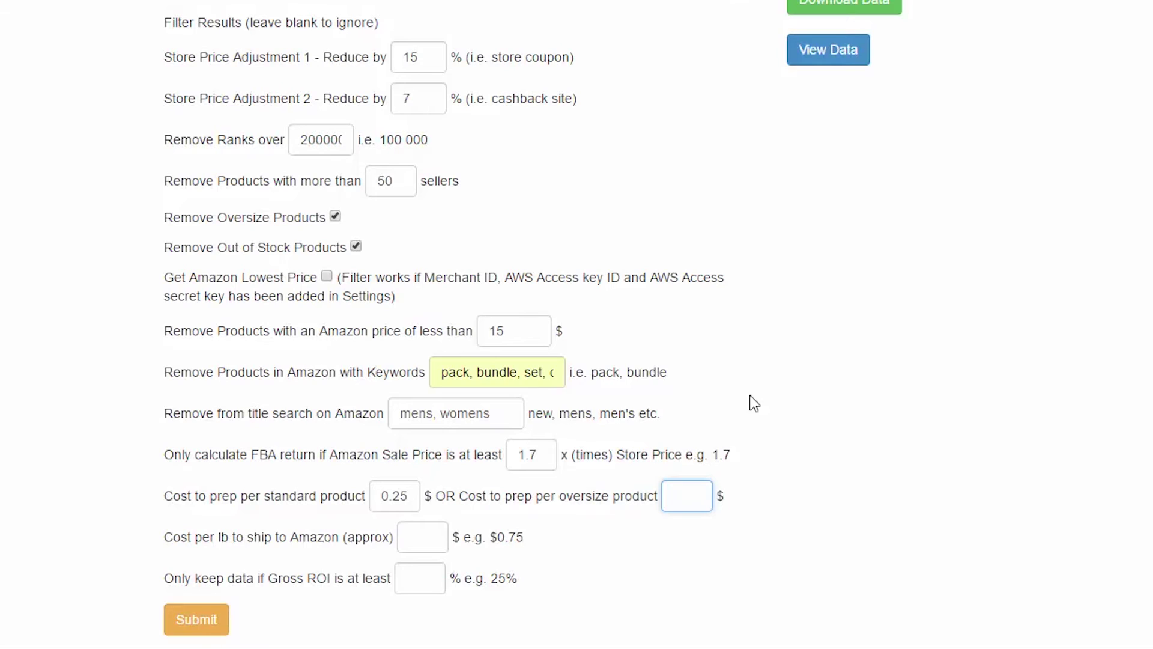
Set the prep cost per standard product to $1, leaving the oversize prep cost blank.
{"action": "left_click_drag", "start_coordinate": [415, 496], "coordinate": [371, 497]}
{"action": "type", "text": "1"}
{"action": "left_click", "coordinate": [298, 496]}
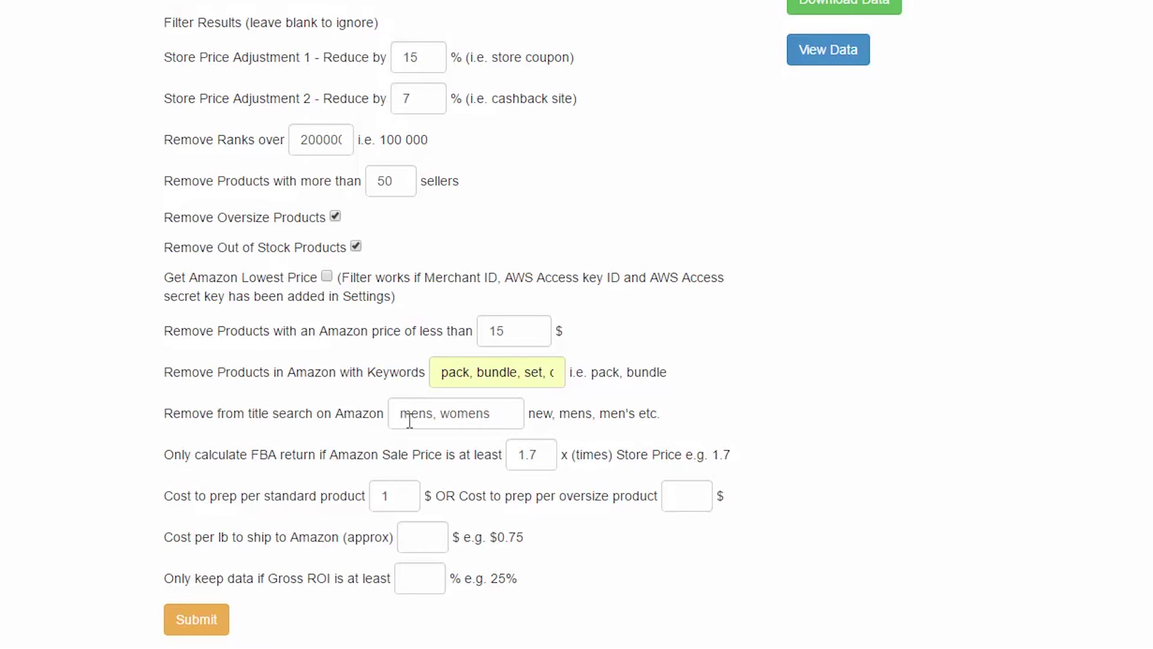
{"action": "left_click", "coordinate": [334, 216]}
{"action": "left_click", "coordinate": [679, 503]}
Set the approximate cost per lb to ship to Amazon to $0.80.
{"action": "left_click_drag", "start_coordinate": [164, 537], "coordinate": [340, 537]}
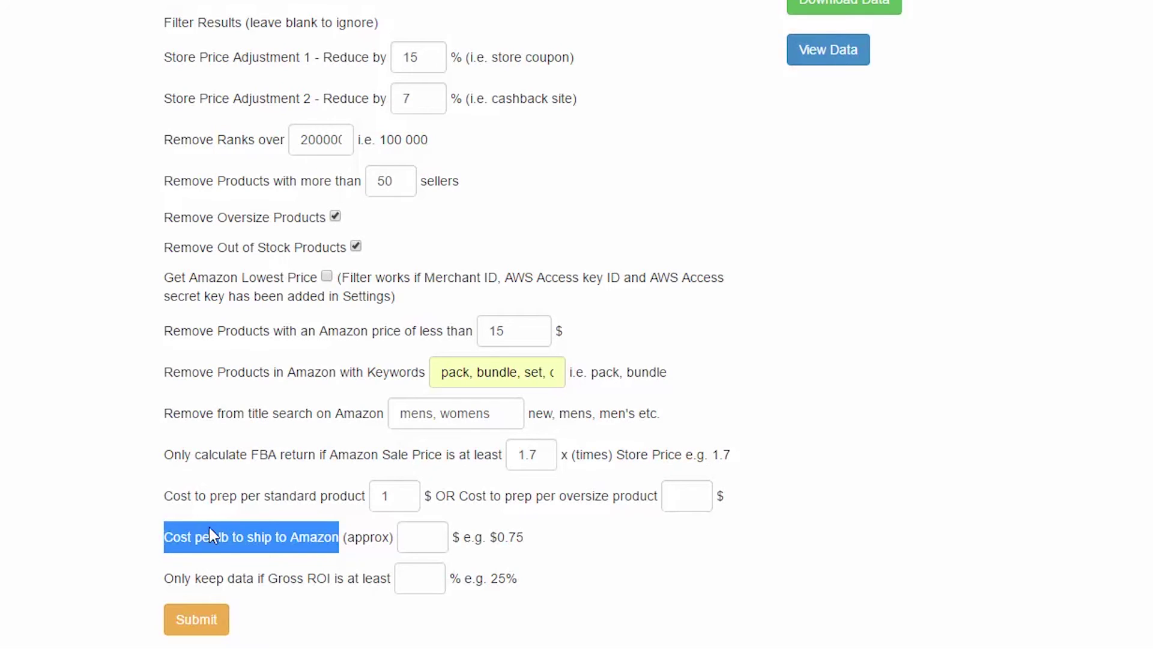
{"action": "left_click", "coordinate": [423, 537]}
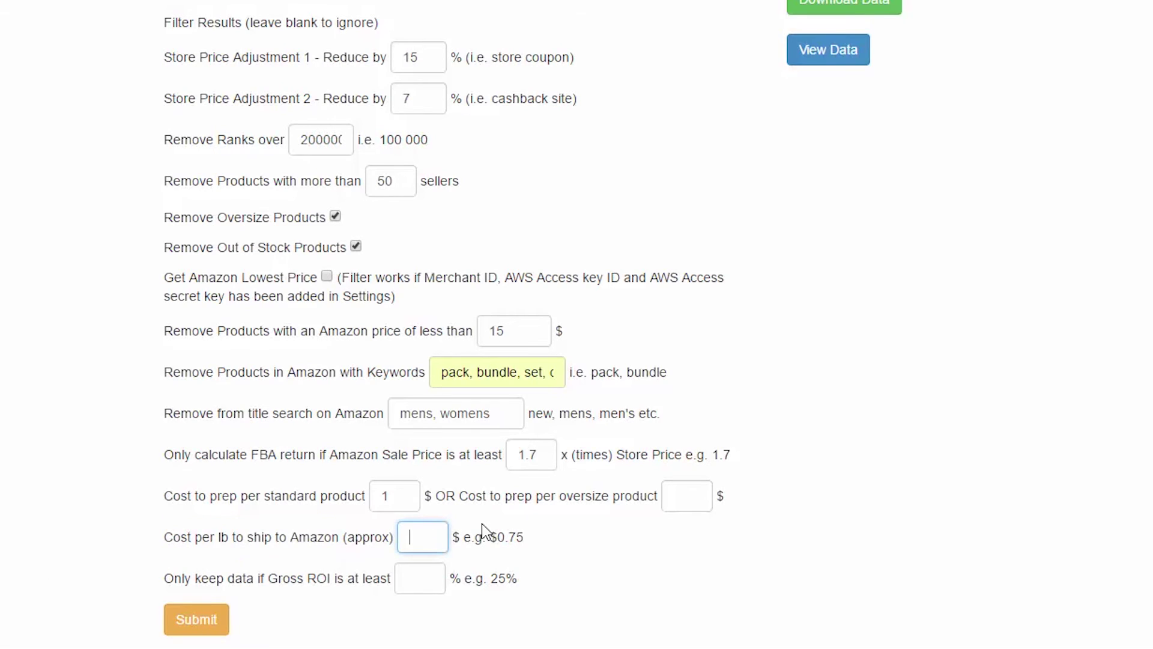
{"action": "type", "text": "0.80"}
Try minimum gross ROI values of 20% and 35% for keeping data.
{"action": "left_click_drag", "start_coordinate": [165, 578], "coordinate": [377, 584]}
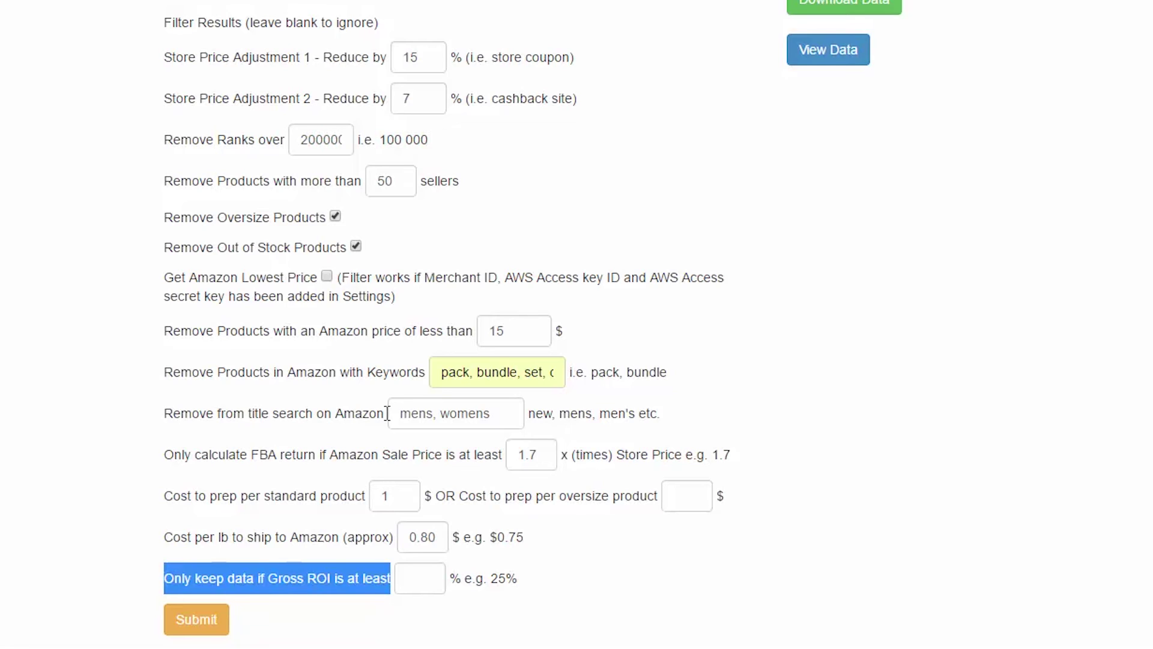
{"action": "left_click", "coordinate": [428, 582]}
{"action": "type", "text": "20"}
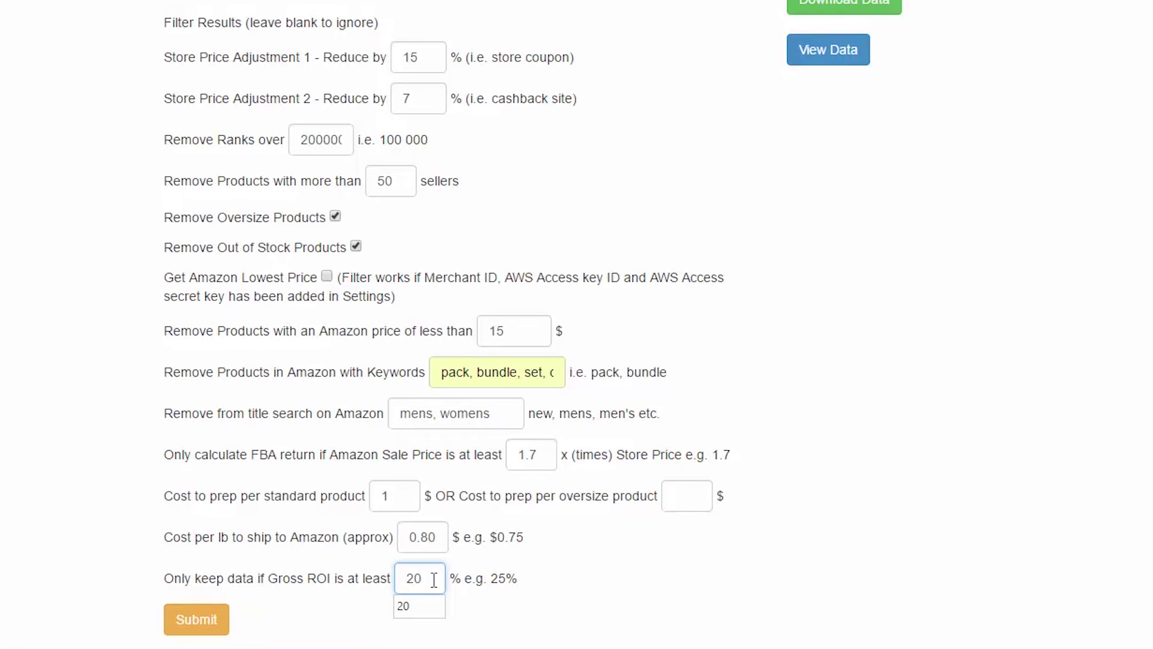
{"action": "double_click", "coordinate": [415, 579]}
{"action": "type", "text": "35"}
{"action": "left_click", "coordinate": [551, 578]}
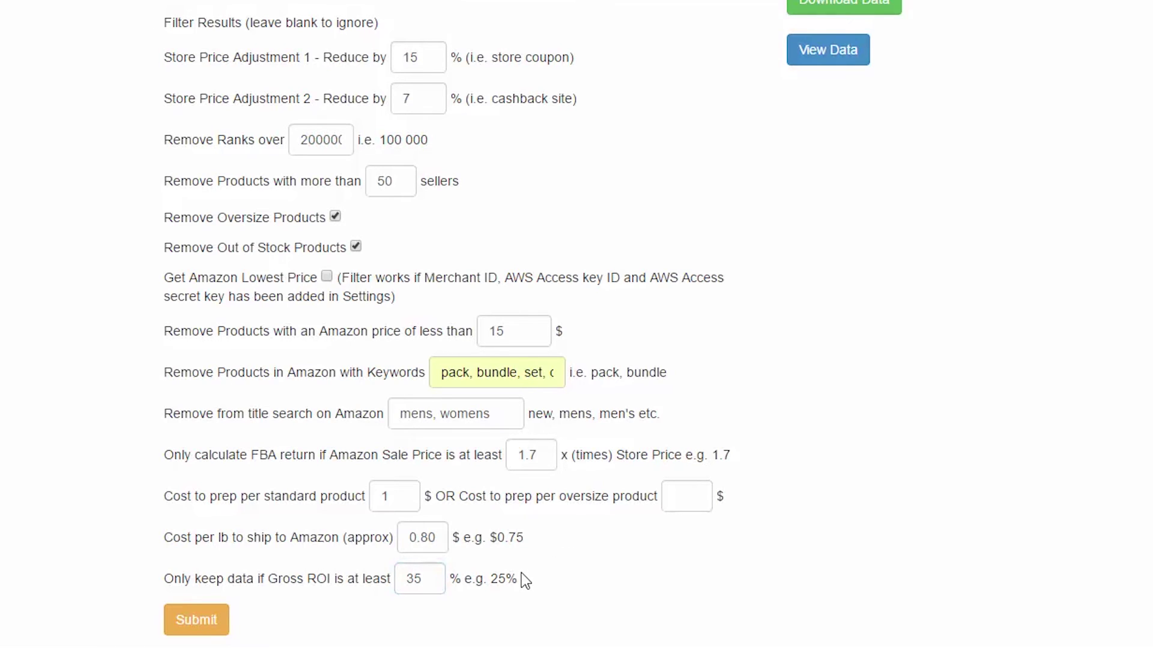
Set the minimum gross ROI for keeping data to 15%.
{"action": "double_click", "coordinate": [421, 579]}
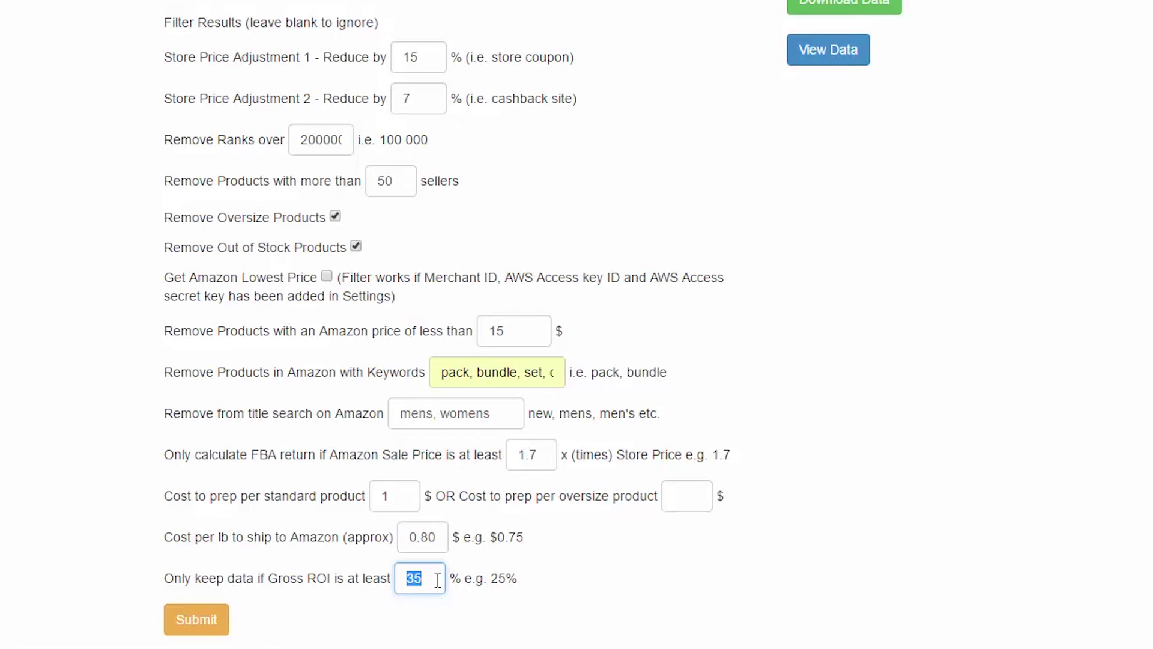
{"action": "type", "text": "15"}
{"action": "left_click", "coordinate": [425, 214]}
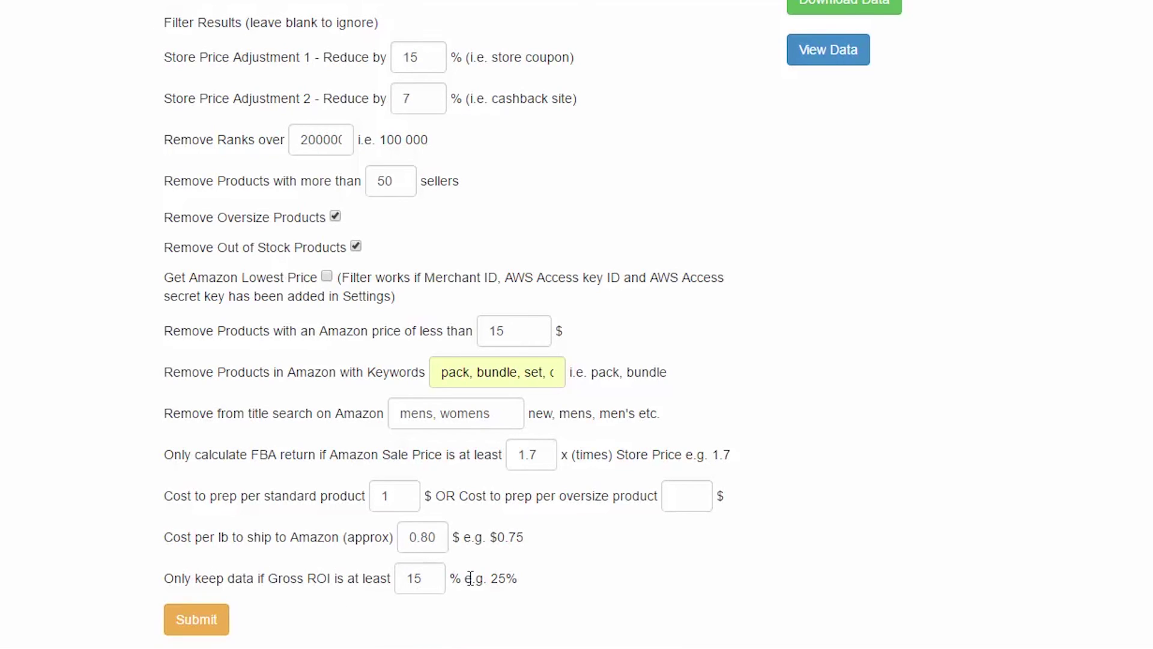
Check the completed search settings, submit the product search, and inspect its running process log.
{"action": "scroll", "coordinate": [517, 577], "scroll_direction": "up", "scroll_amount": 2}
{"action": "scroll", "coordinate": [708, 479], "scroll_direction": "up", "scroll_amount": 5}
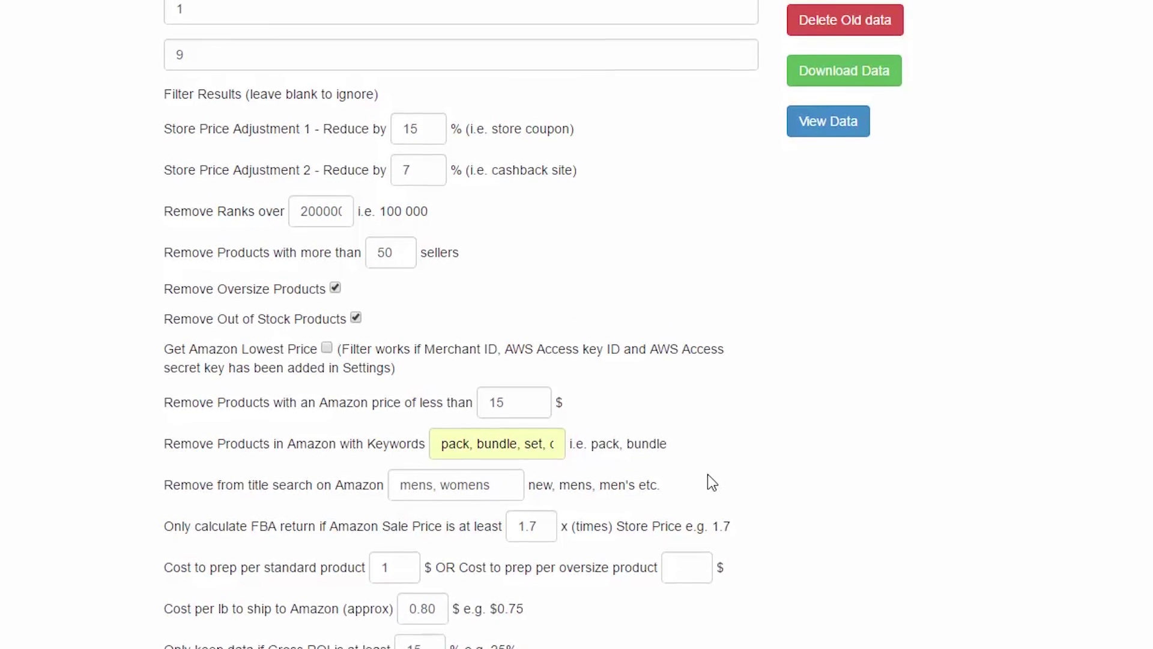
{"action": "scroll", "coordinate": [710, 573], "scroll_direction": "up", "scroll_amount": 4}
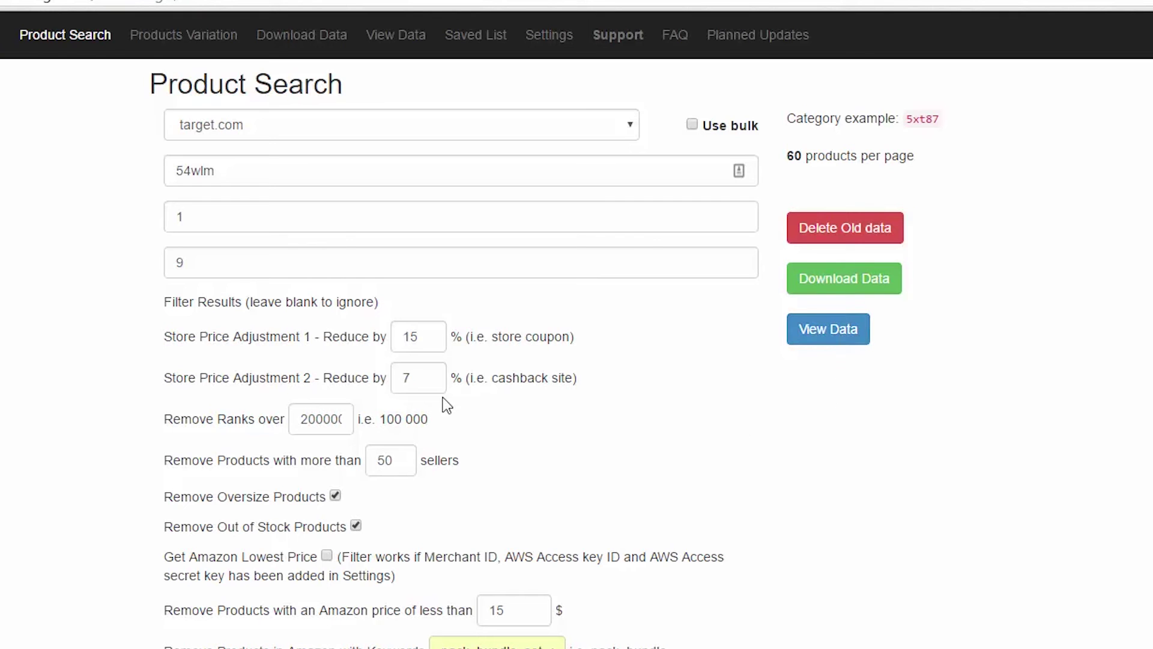
{"action": "scroll", "coordinate": [127, 374], "scroll_direction": "down", "scroll_amount": 5}
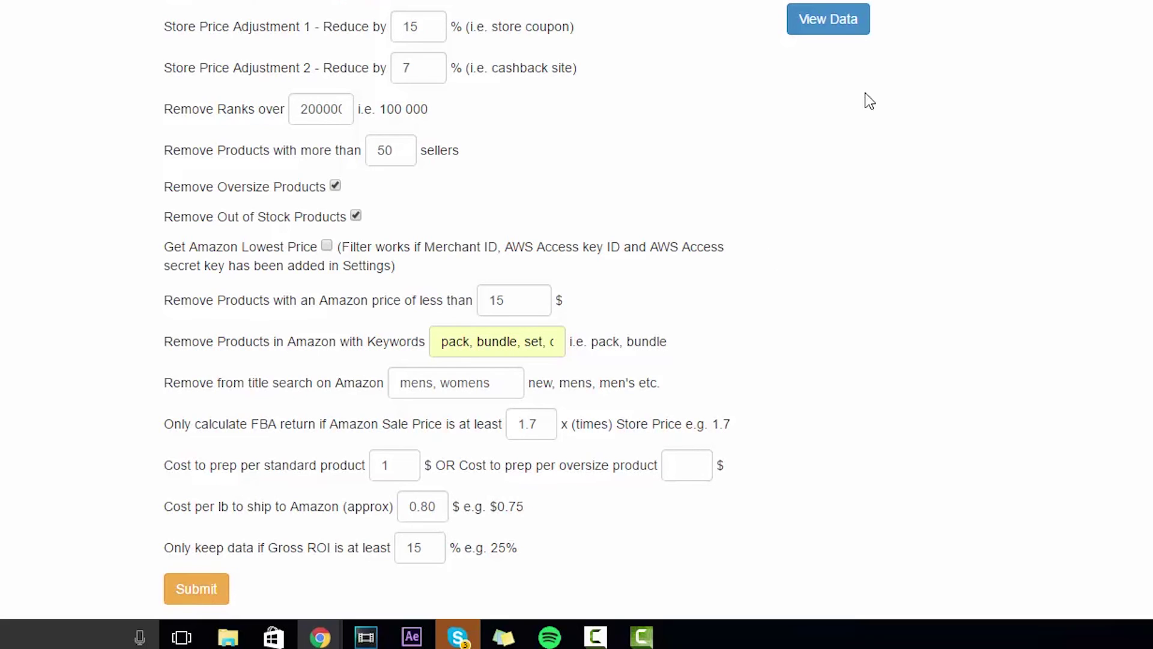
{"action": "left_click", "coordinate": [196, 590]}
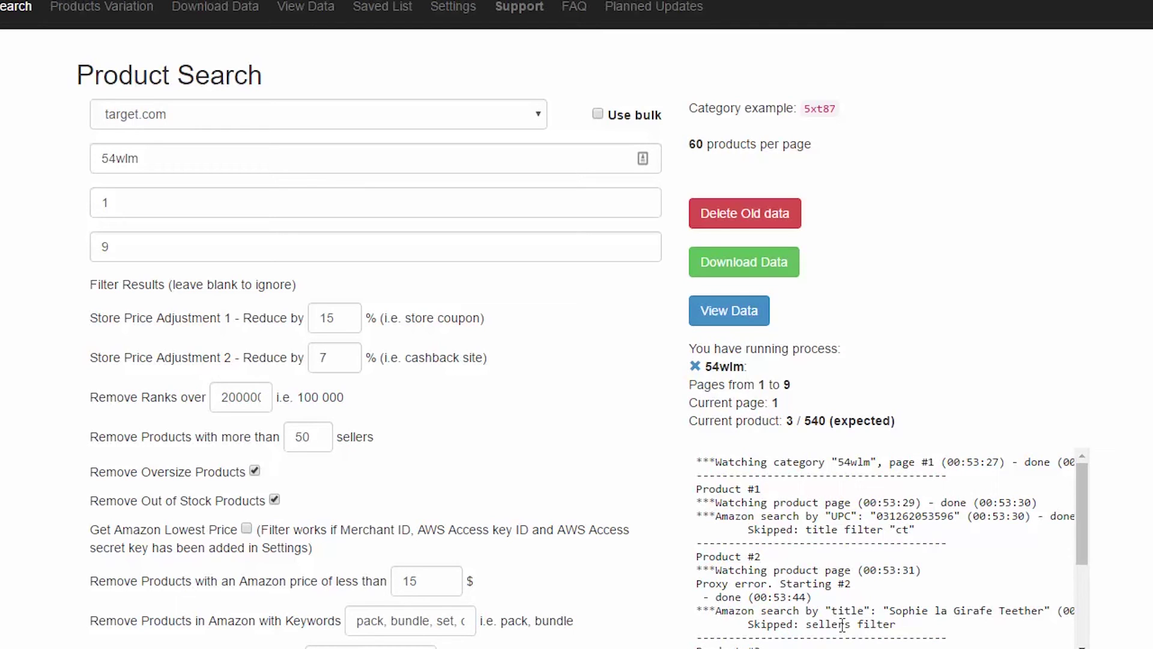
{"action": "scroll", "coordinate": [844, 613], "scroll_direction": "down", "scroll_amount": 2}
{"action": "scroll", "coordinate": [829, 596], "scroll_direction": "down", "scroll_amount": 2}
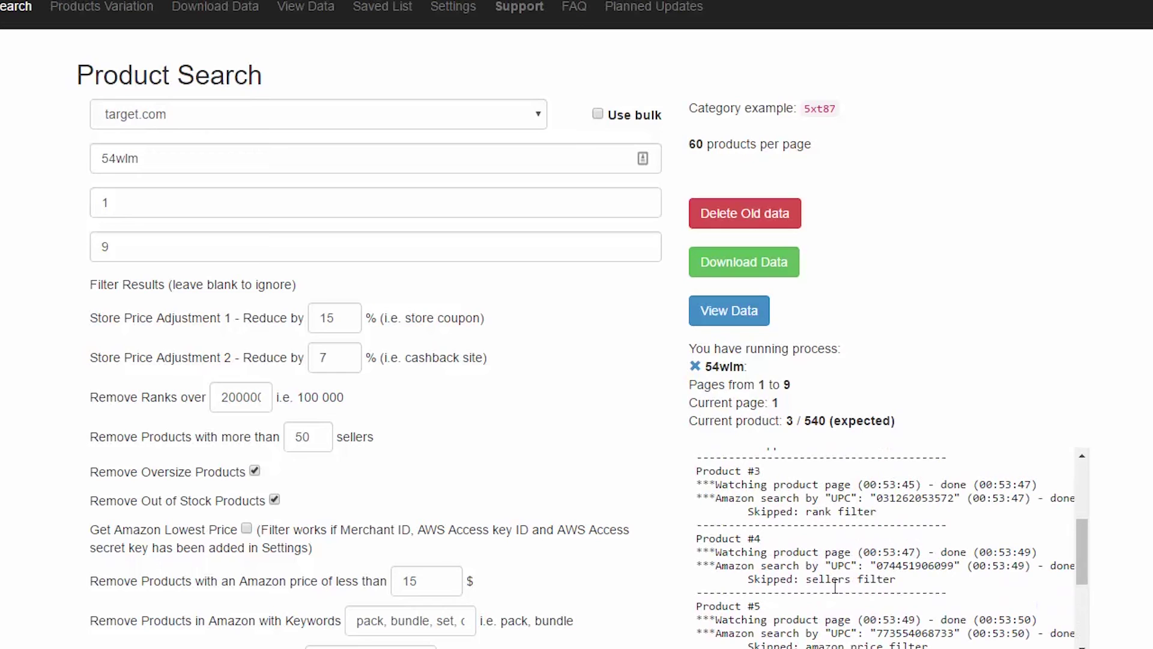
Examine the running process log for the filters that skip products, highlighting the "Oversize filter" reason for product #16.
{"action": "scroll", "coordinate": [838, 579], "scroll_direction": "down", "scroll_amount": 2}
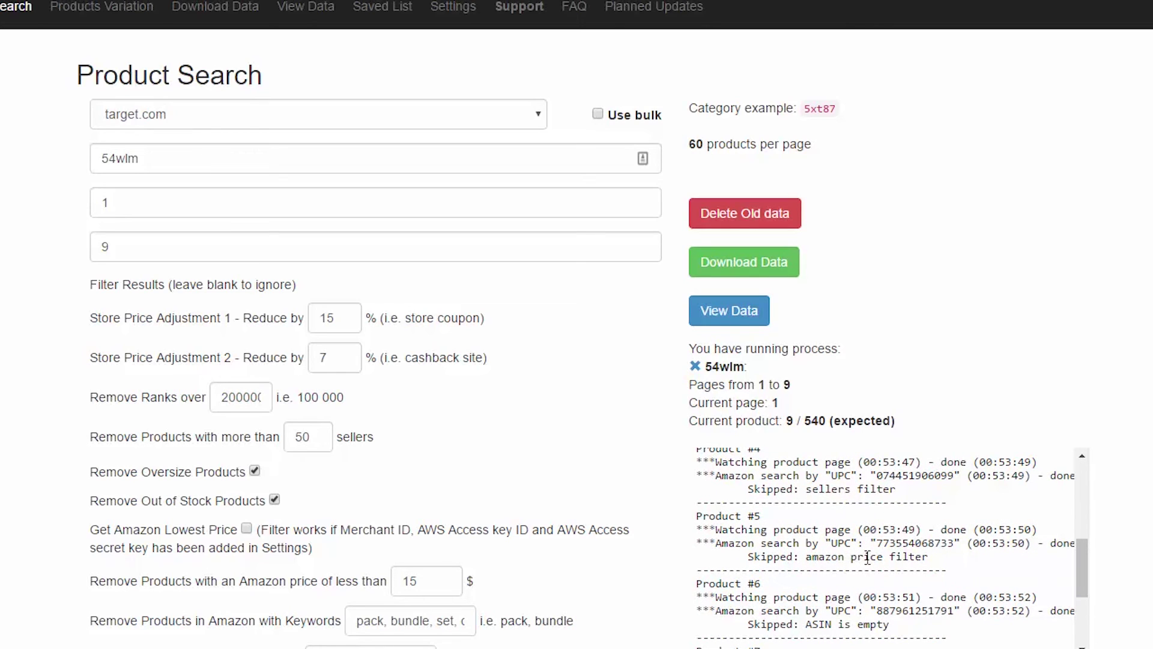
{"action": "scroll", "coordinate": [854, 577], "scroll_direction": "down", "scroll_amount": 2}
{"action": "scroll", "coordinate": [855, 568], "scroll_direction": "down", "scroll_amount": 1}
{"action": "scroll", "coordinate": [855, 568], "scroll_direction": "down", "scroll_amount": 1}
{"action": "scroll", "coordinate": [859, 544], "scroll_direction": "down", "scroll_amount": 2}
{"action": "scroll", "coordinate": [877, 523], "scroll_direction": "down", "scroll_amount": 3}
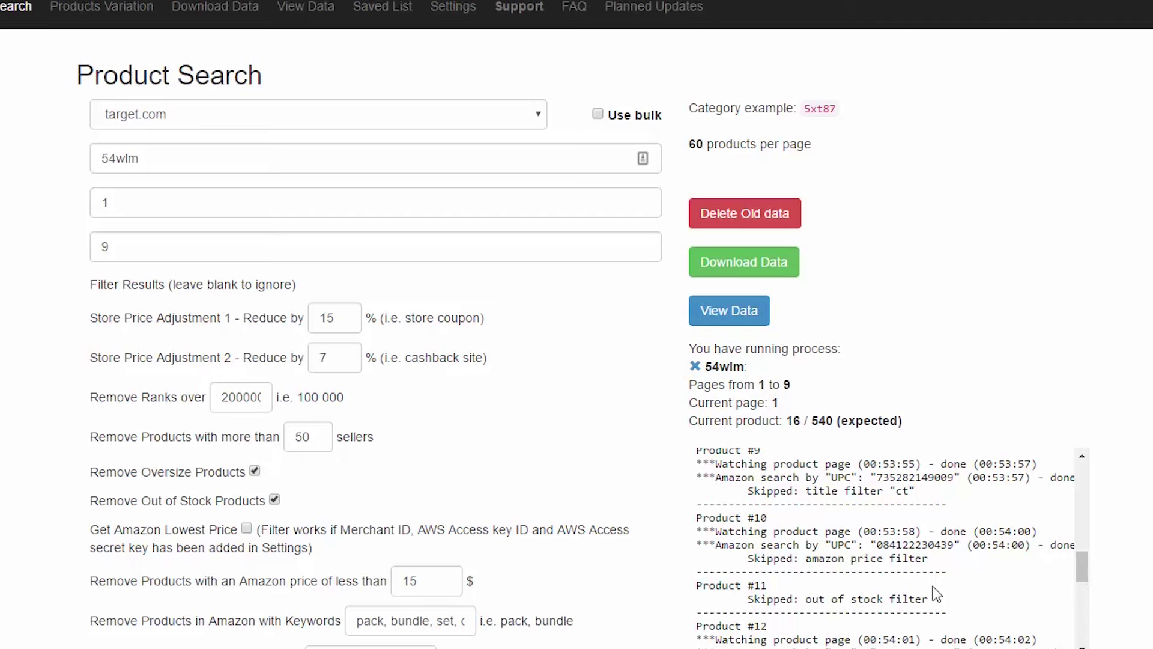
{"action": "scroll", "coordinate": [932, 582], "scroll_direction": "down", "scroll_amount": 2}
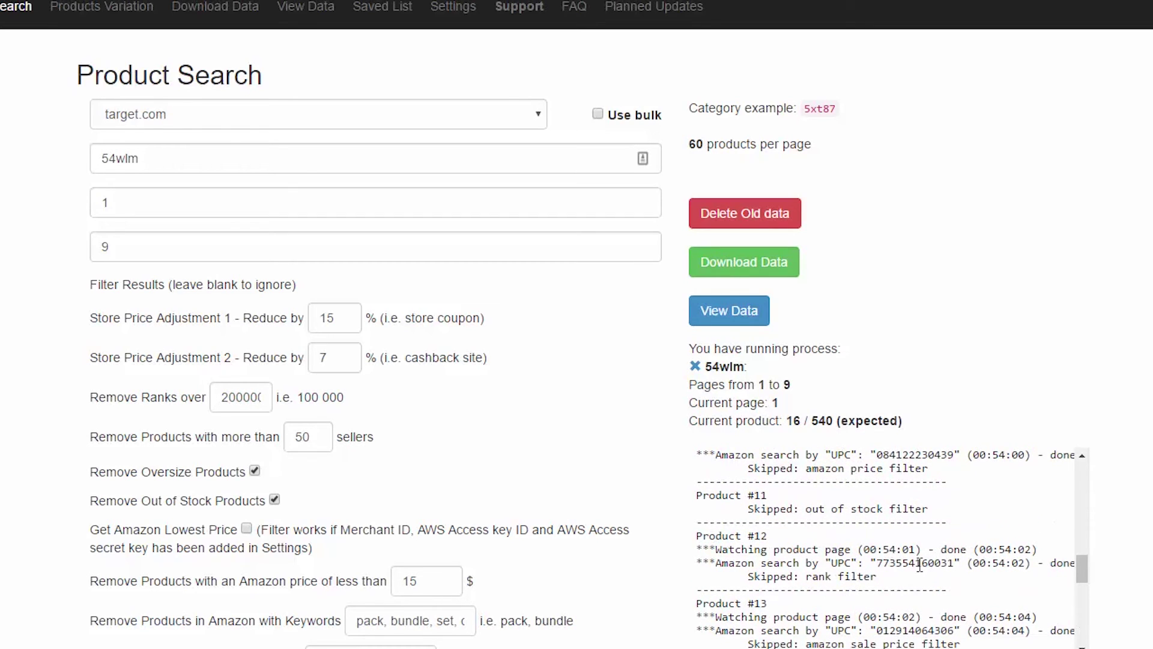
{"action": "scroll", "coordinate": [920, 565], "scroll_direction": "down", "scroll_amount": 1}
{"action": "scroll", "coordinate": [949, 543], "scroll_direction": "down", "scroll_amount": 2}
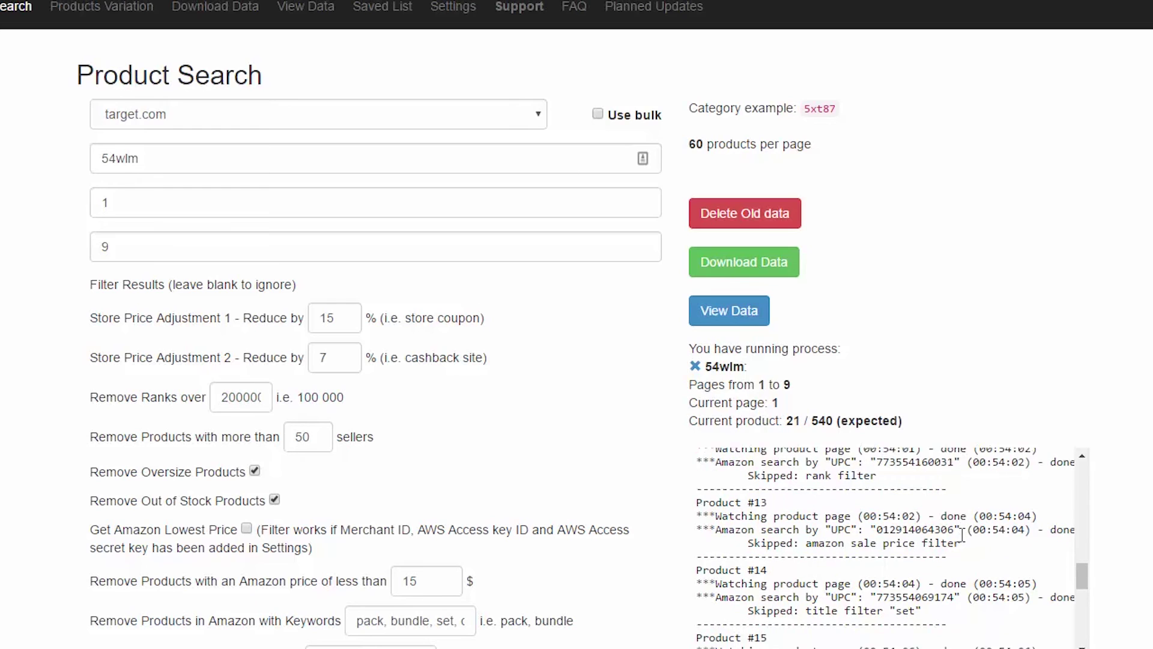
{"action": "scroll", "coordinate": [937, 543], "scroll_direction": "down", "scroll_amount": 3}
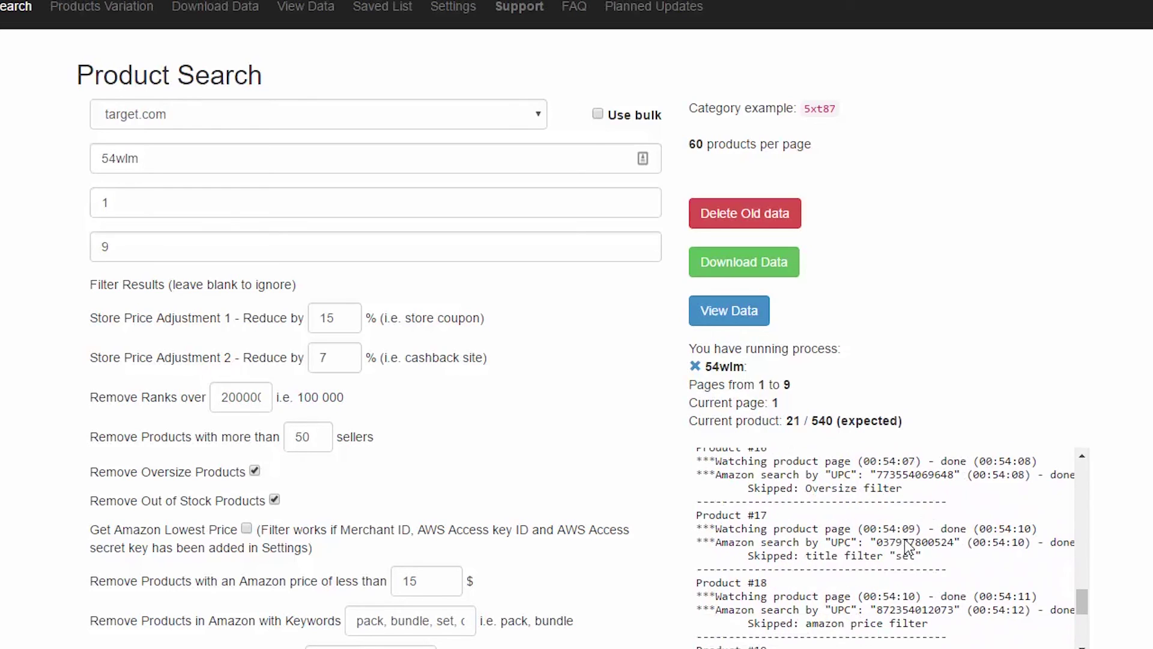
{"action": "double_click", "coordinate": [830, 486]}
{"action": "left_click_drag", "start_coordinate": [877, 487], "coordinate": [907, 490]}
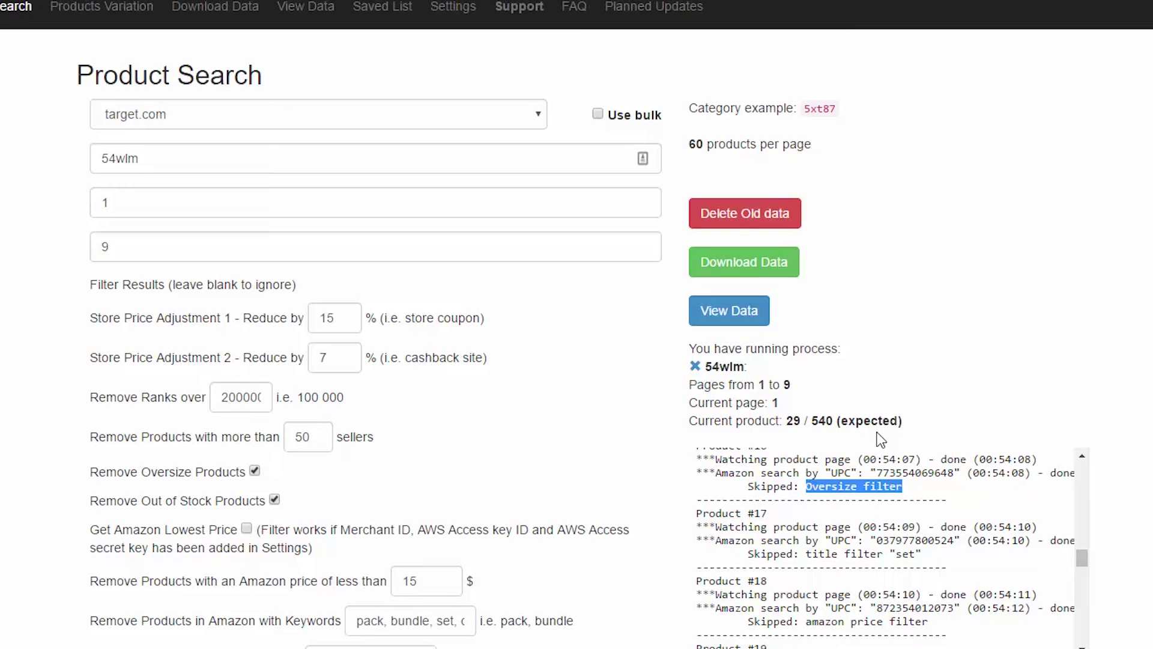
Read the process log entries from product #19 onward to see which products are added or skipped.
{"action": "scroll", "coordinate": [916, 505], "scroll_direction": "down", "scroll_amount": 5}
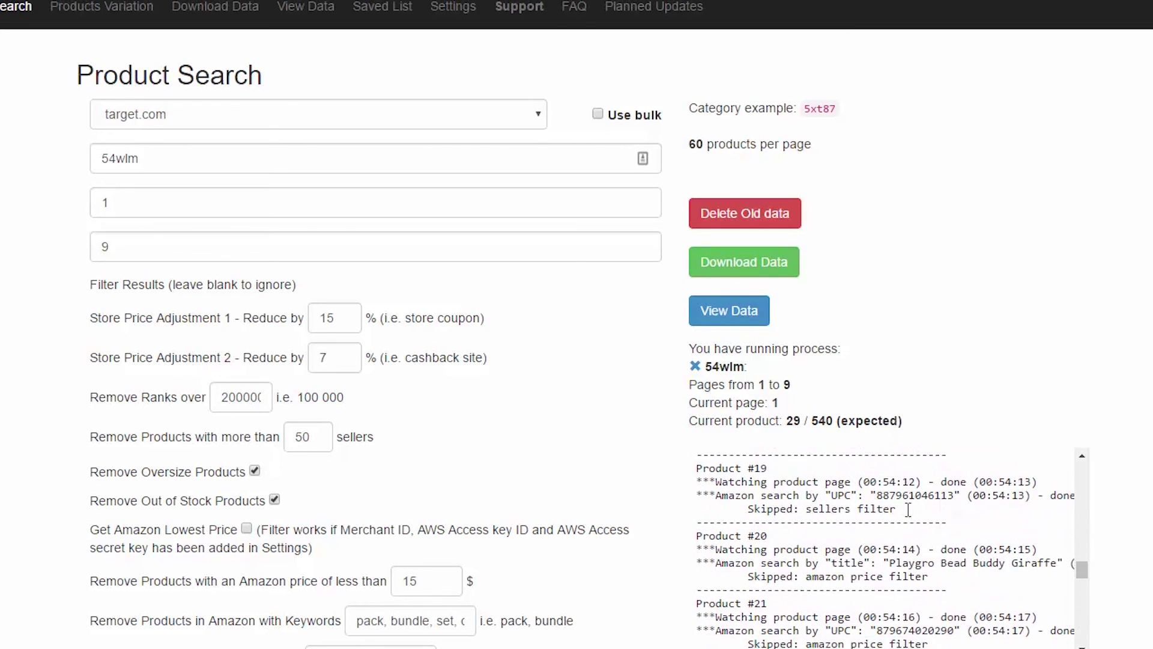
{"action": "scroll", "coordinate": [910, 515], "scroll_direction": "down", "scroll_amount": 5}
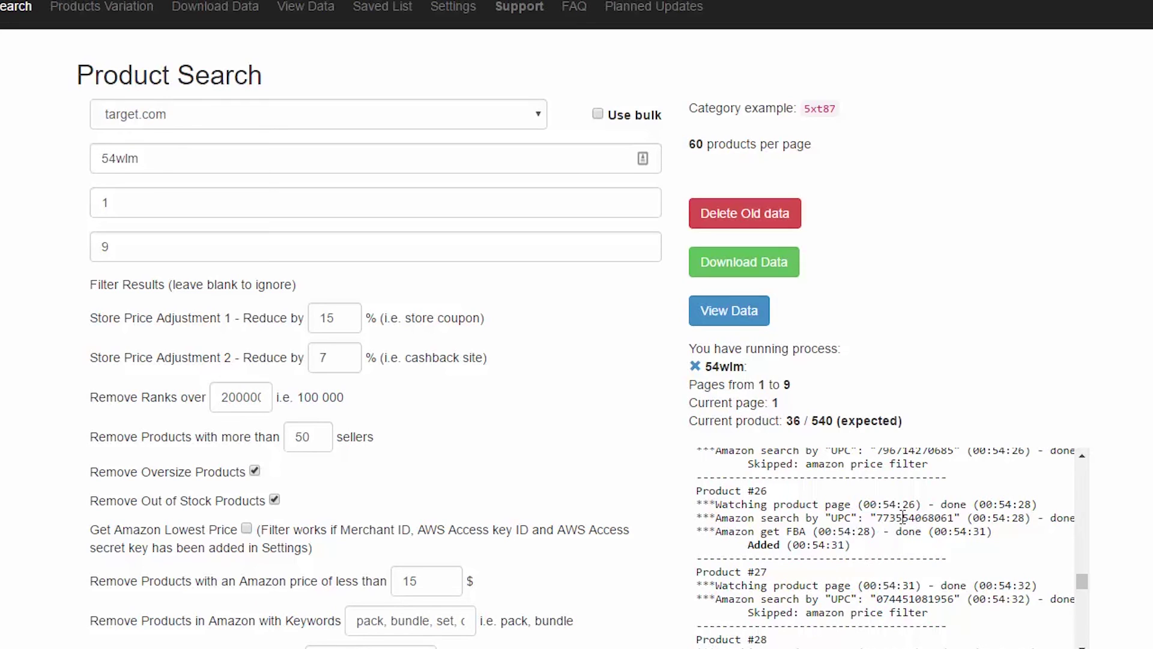
{"action": "scroll", "coordinate": [890, 538], "scroll_direction": "down", "scroll_amount": 5}
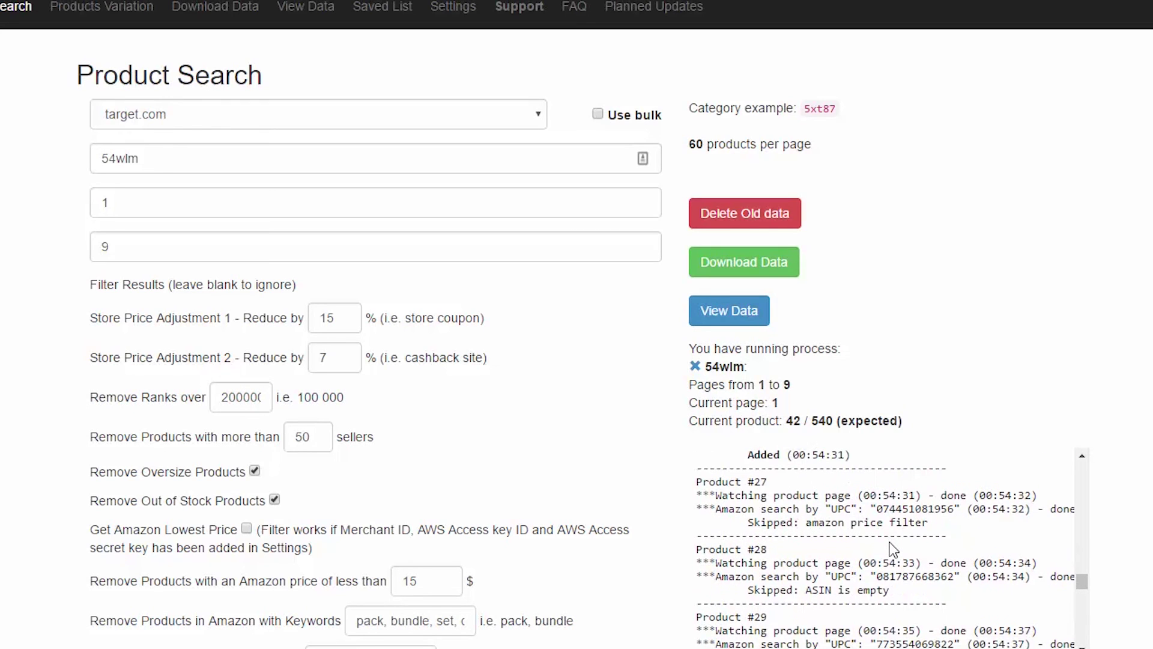
{"action": "scroll", "coordinate": [902, 535], "scroll_direction": "down", "scroll_amount": 3}
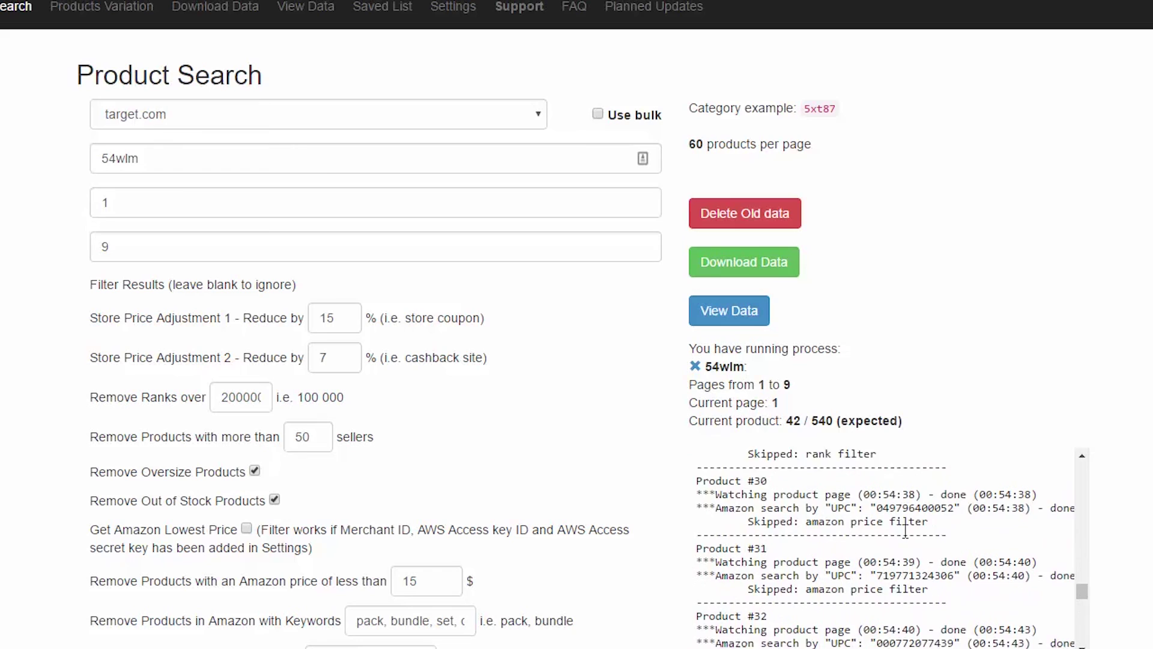
{"action": "scroll", "coordinate": [905, 532], "scroll_direction": "down", "scroll_amount": 8}
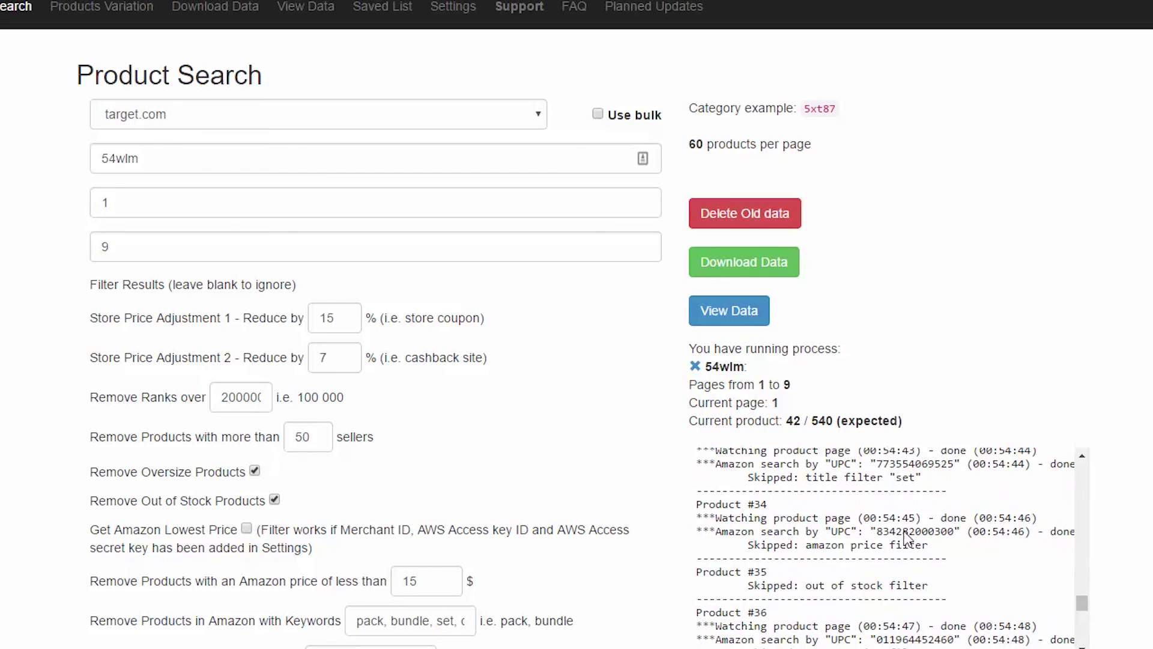
{"action": "scroll", "coordinate": [905, 532], "scroll_direction": "down", "scroll_amount": 8}
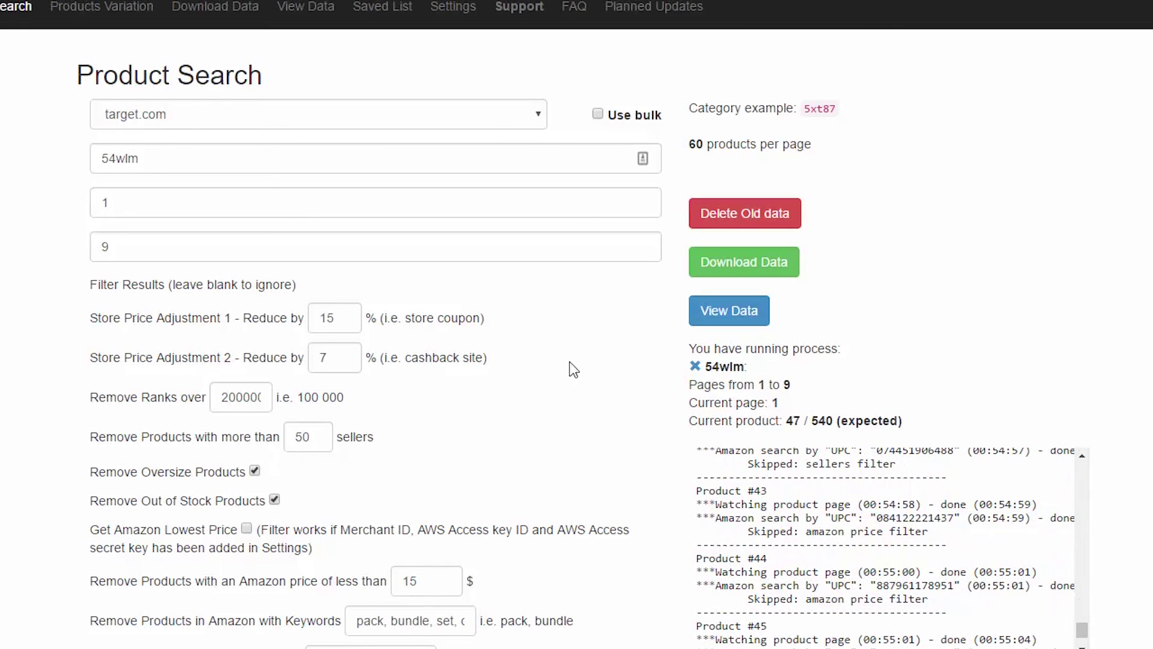
Look through the list of source websites available for the product search, keeping target.com selected.
{"action": "left_click", "coordinate": [536, 115]}
{"action": "left_click_drag", "start_coordinate": [542, 283], "coordinate": [536, 150]}
{"action": "left_click", "coordinate": [43, 203]}
Cancel the running product search process for category 54wlm.
{"action": "left_click", "coordinate": [695, 367]}
{"action": "left_click", "coordinate": [669, 84]}
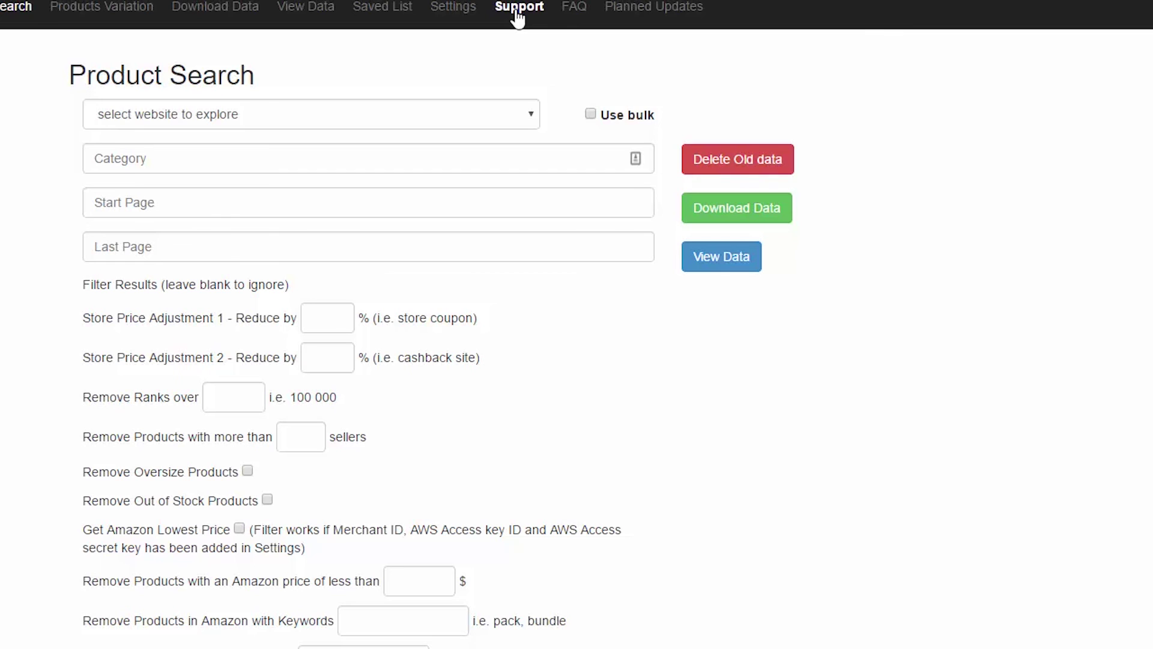
Review the websites down to the end of the source list without choosing one.
{"action": "left_click", "coordinate": [527, 114]}
{"action": "left_click_drag", "start_coordinate": [536, 160], "coordinate": [536, 308]}
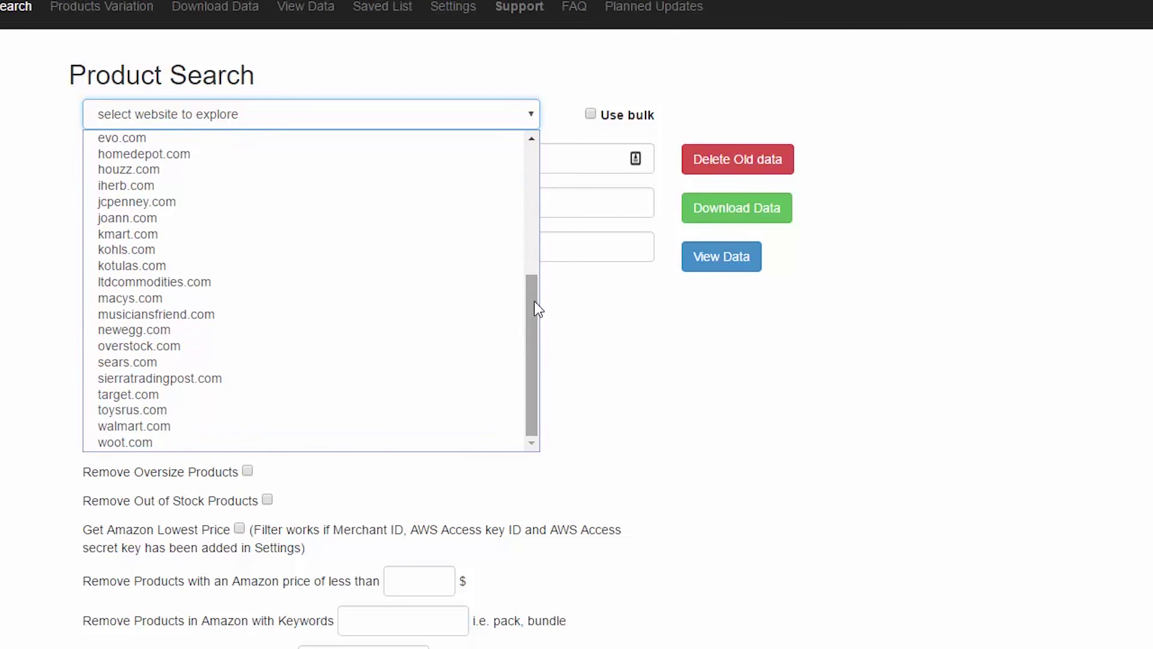
{"action": "left_click", "coordinate": [677, 348]}
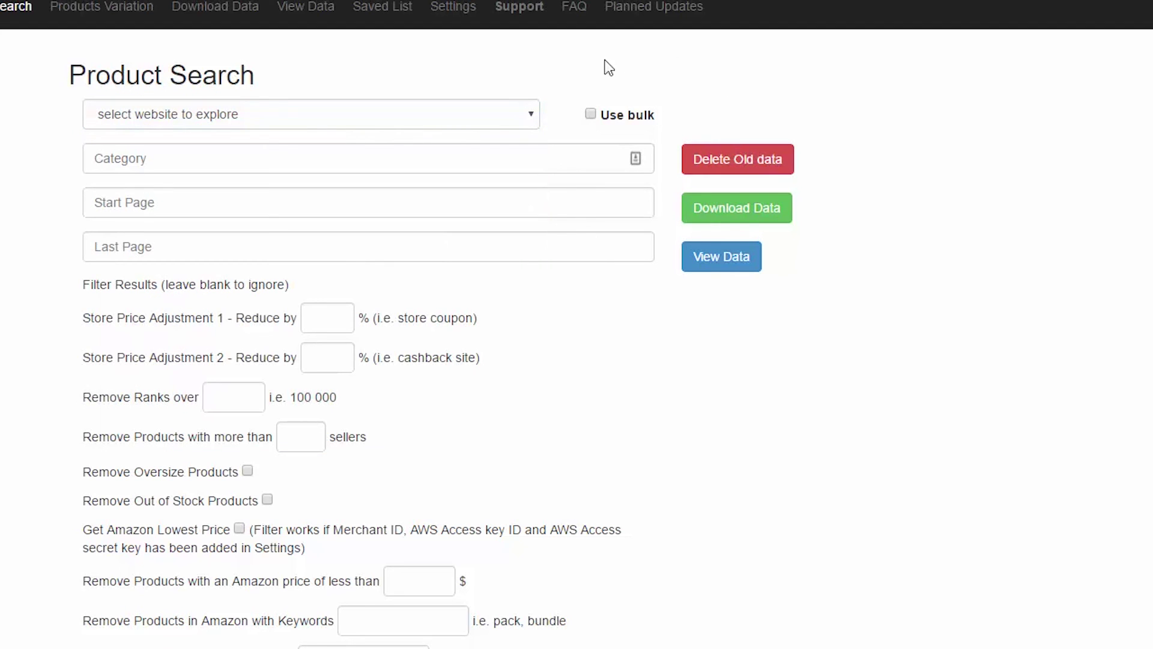
Enable the bulk option and check the required CSV format for a new categories file, closing the upload dialog without uploading.
{"action": "left_click", "coordinate": [591, 116]}
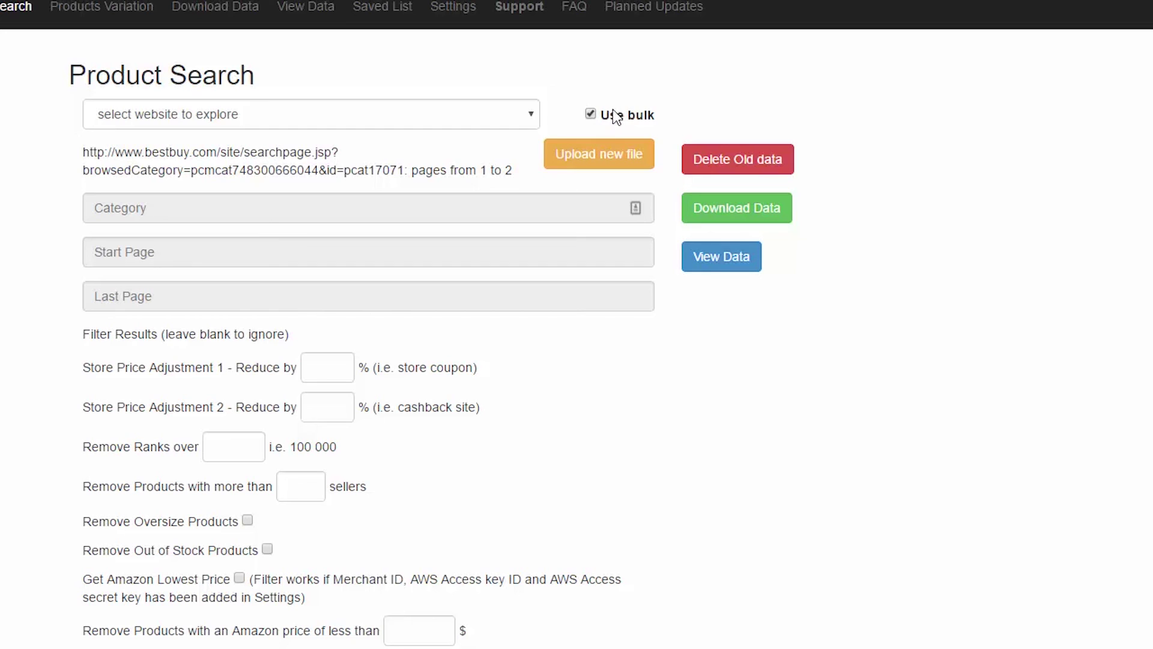
{"action": "left_click", "coordinate": [587, 163]}
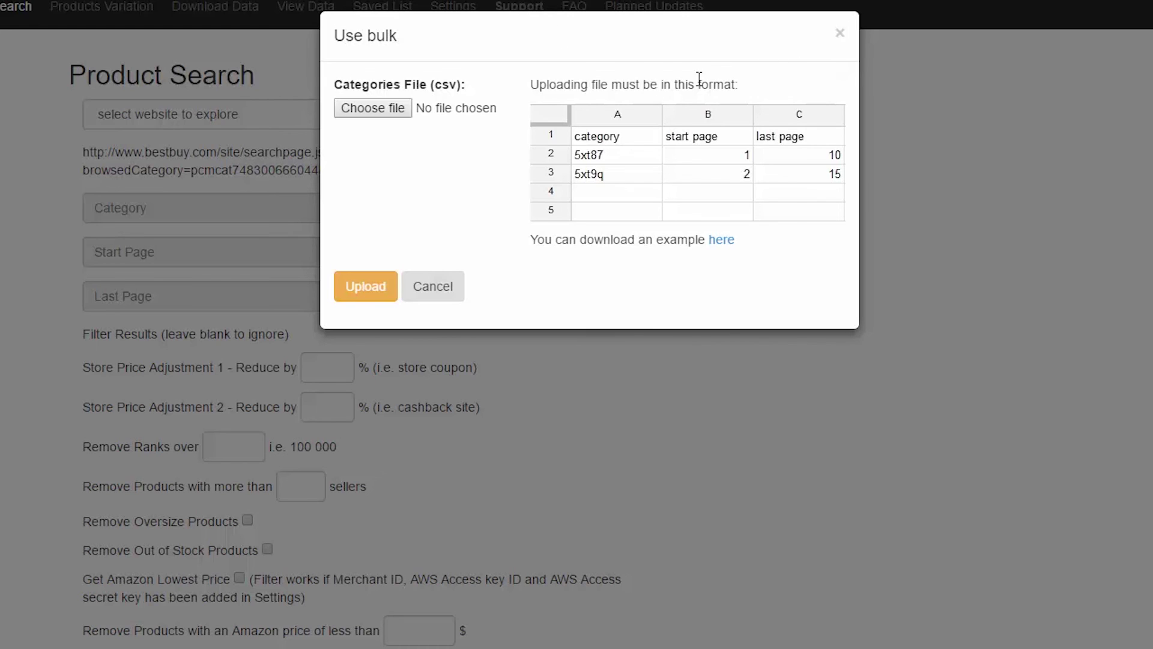
{"action": "left_click", "coordinate": [838, 33]}
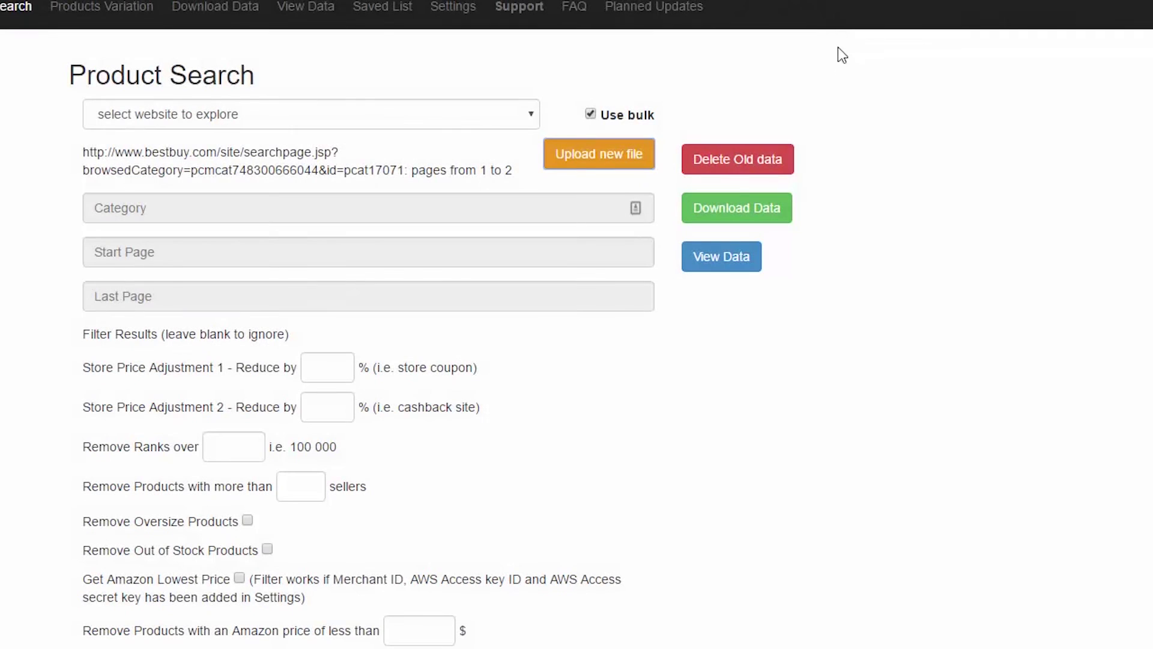